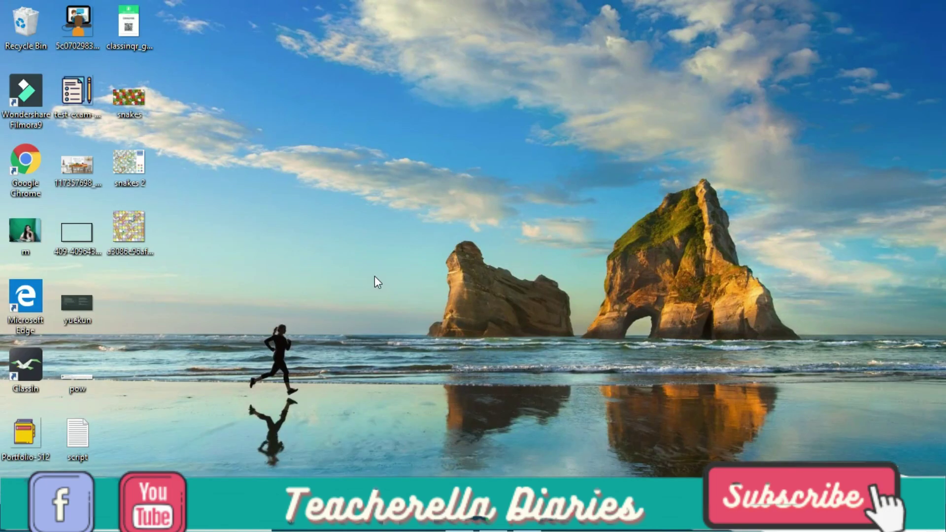
# - Launch ClassIn from the desktop and open its Blackboard Editor
pyautogui.click(36, 361)
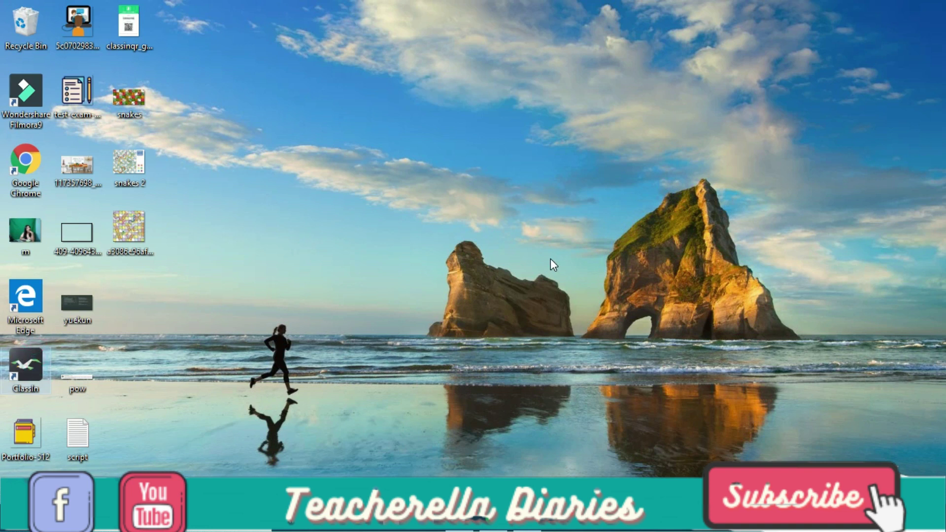
pyautogui.click(480, 355)
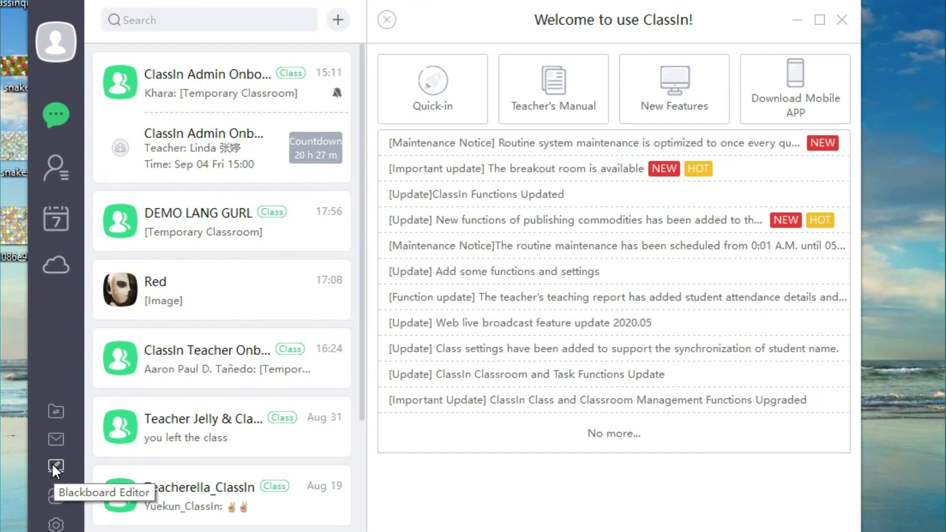
pyautogui.click(75, 443)
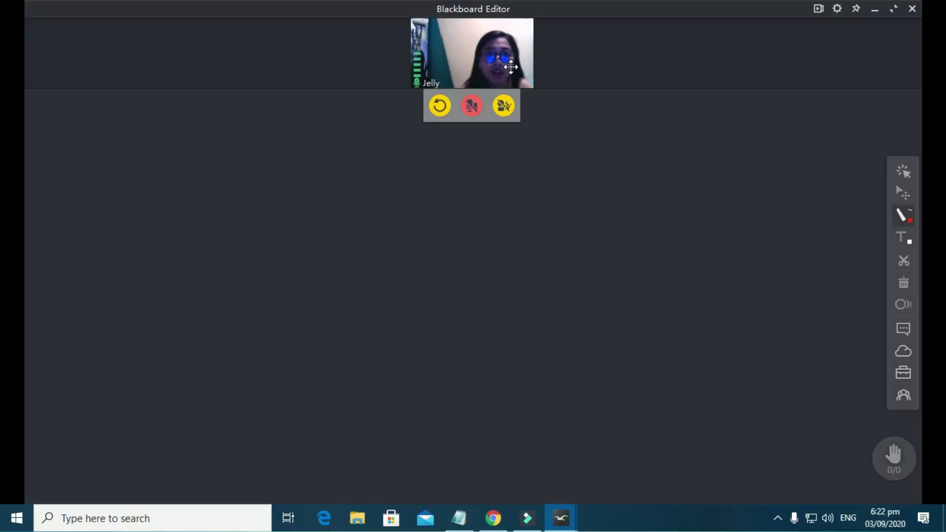
# - Place the webcam video on the blackboard, shrink it to a small thumbnail, and delete the stray red pen stroke
pyautogui.doubleClick(511, 67)
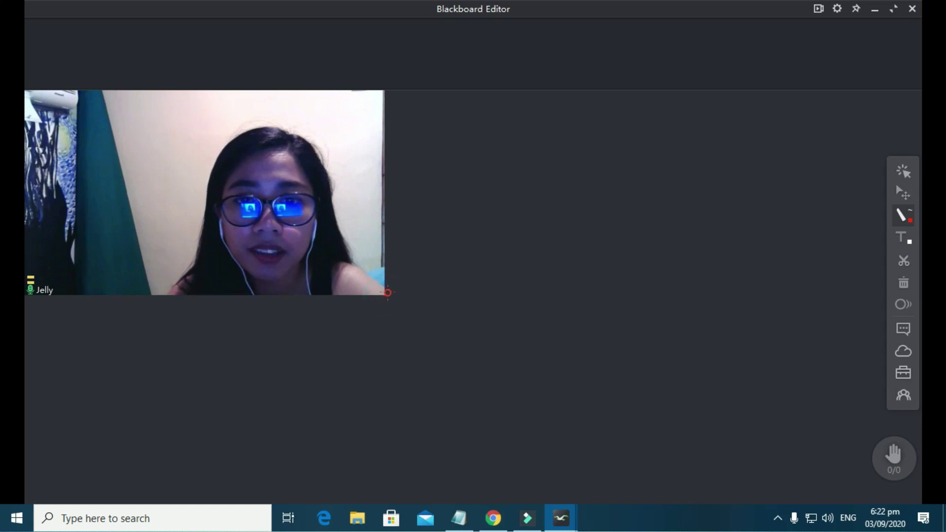
pyautogui.moveTo(385, 294); pyautogui.dragTo(264, 269)
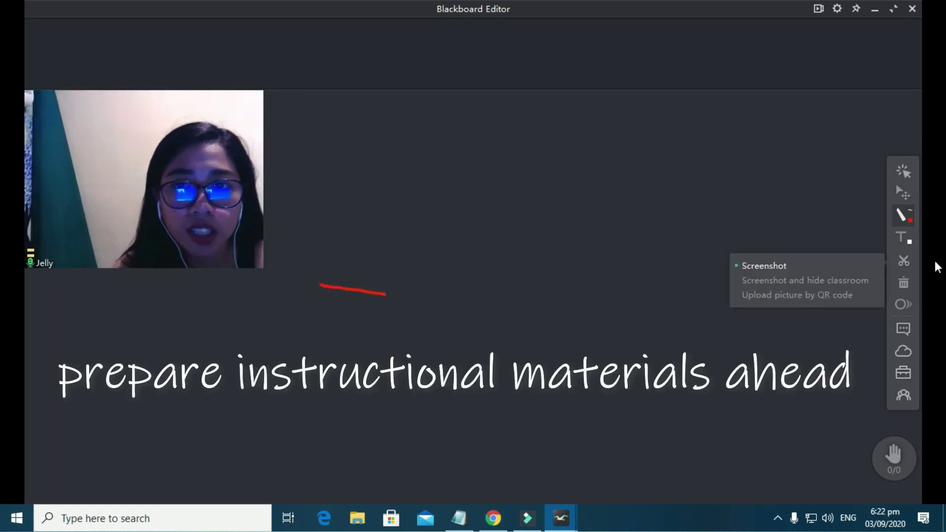
pyautogui.click(909, 190)
pyautogui.click(355, 291)
pyautogui.press('Delete')
pyautogui.moveTo(189, 201)
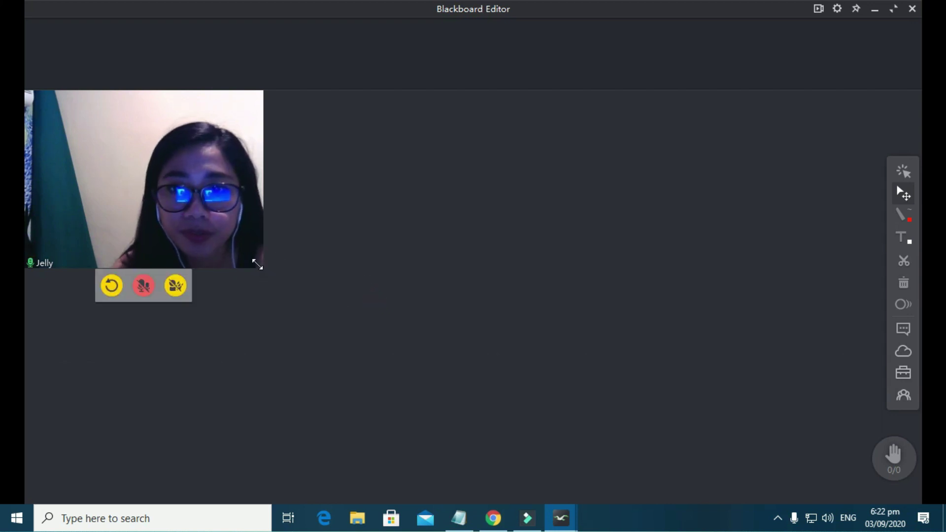
pyautogui.moveTo(258, 265); pyautogui.dragTo(128, 195)
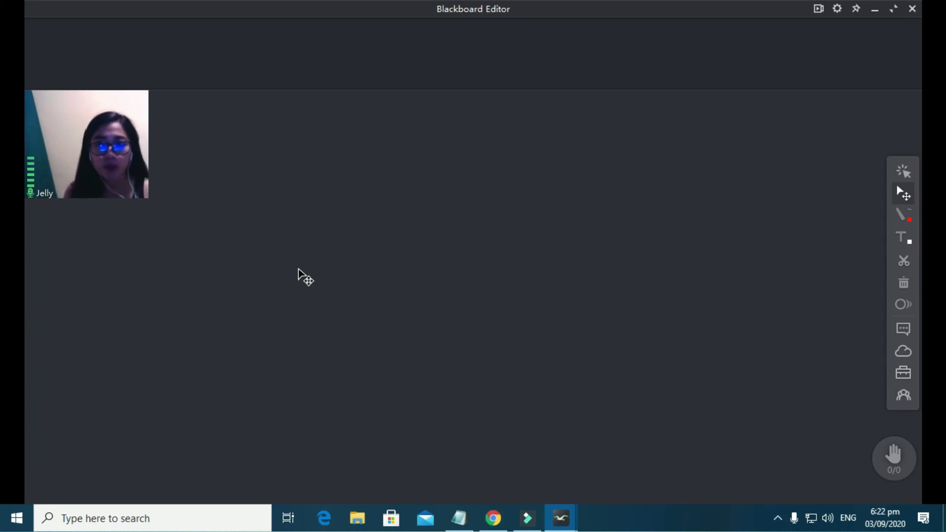
# - Add the text lines "PREPARE INSTRUCTIONAL MATERIALS AHEAD", "competency/objective", "parts of the body" and "images" to the blackboard
pyautogui.click(905, 239)
pyautogui.click(262, 180)
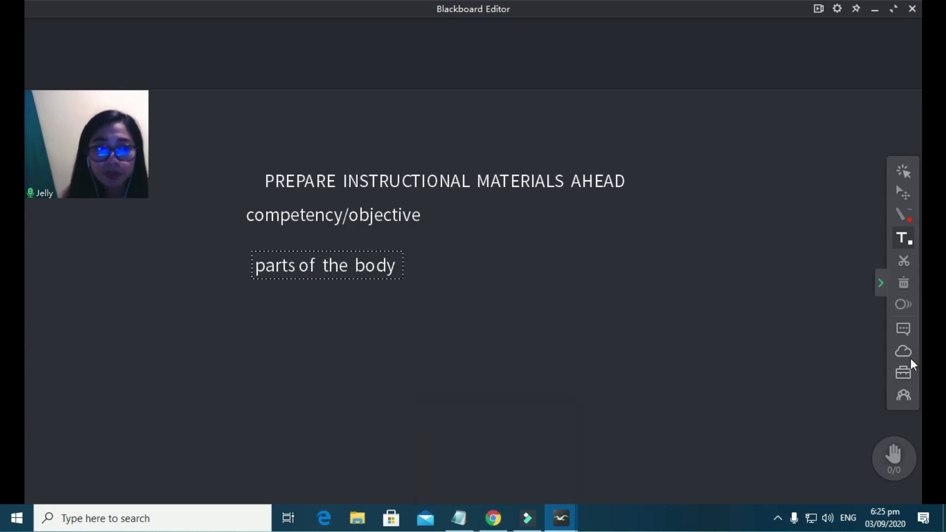
pyautogui.click(909, 375)
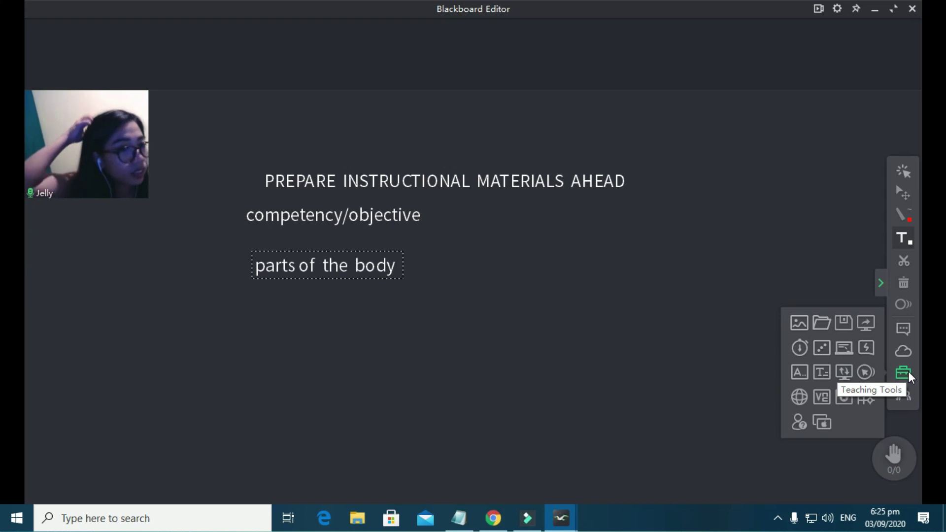
pyautogui.click(909, 376)
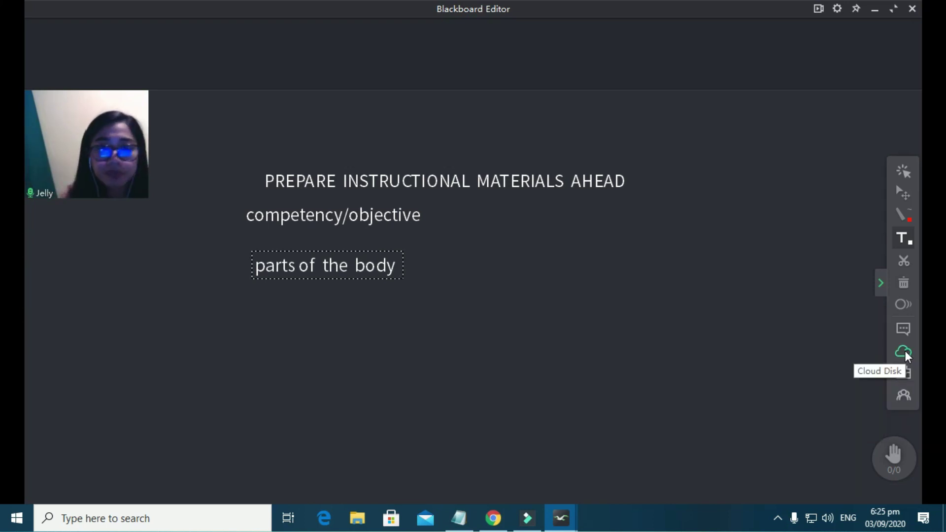
pyautogui.click(564, 334)
pyautogui.write('images')
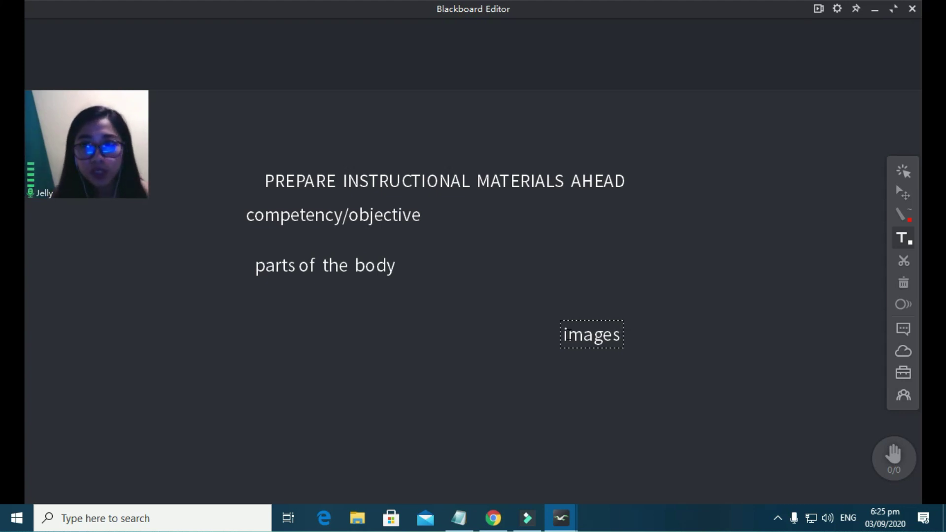
# - Switch to Chrome and search Google Images for "parts of the body clipart transparent"
pyautogui.click(195, 79)
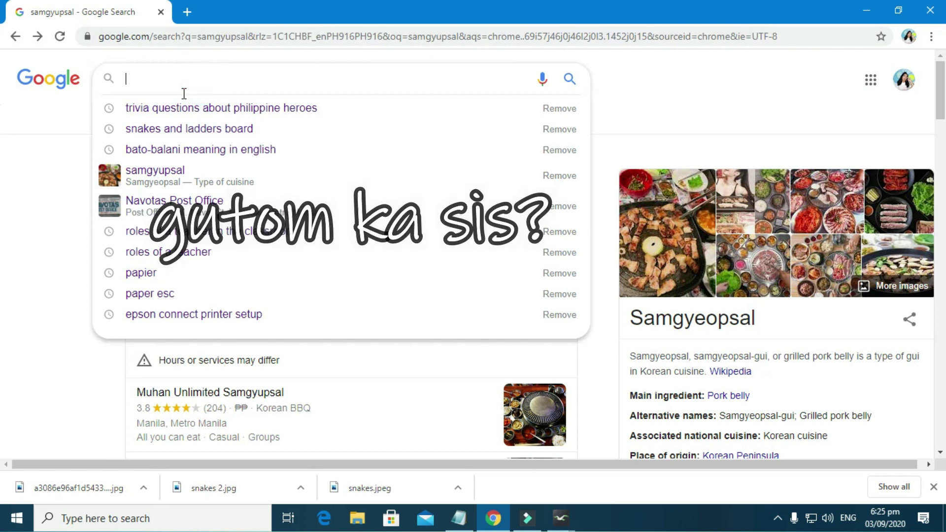
pyautogui.click(76, 158)
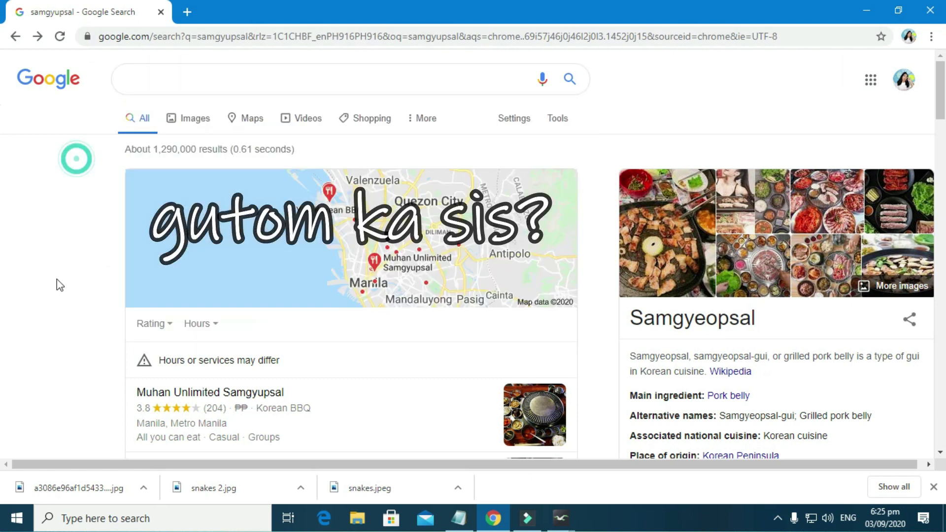
pyautogui.click(364, 82)
pyautogui.write('parts of the body clipart png')
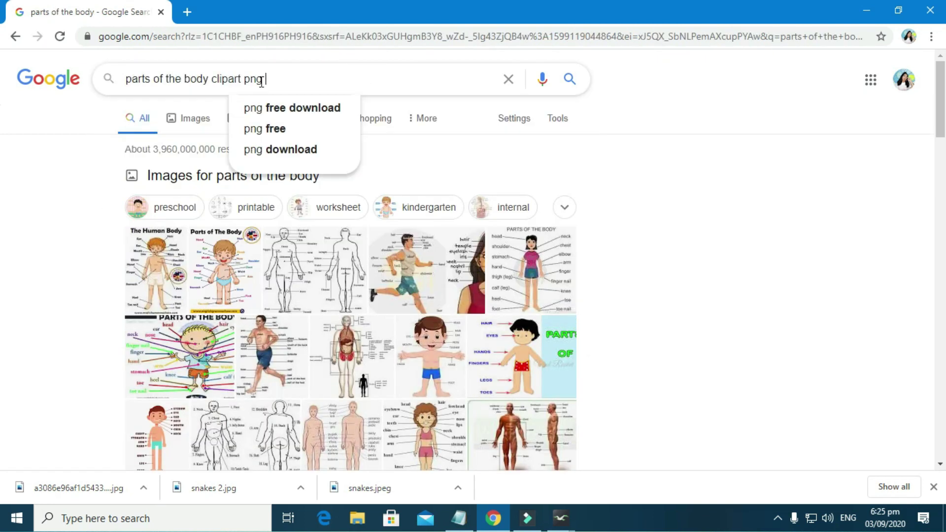
pyautogui.press('Return')
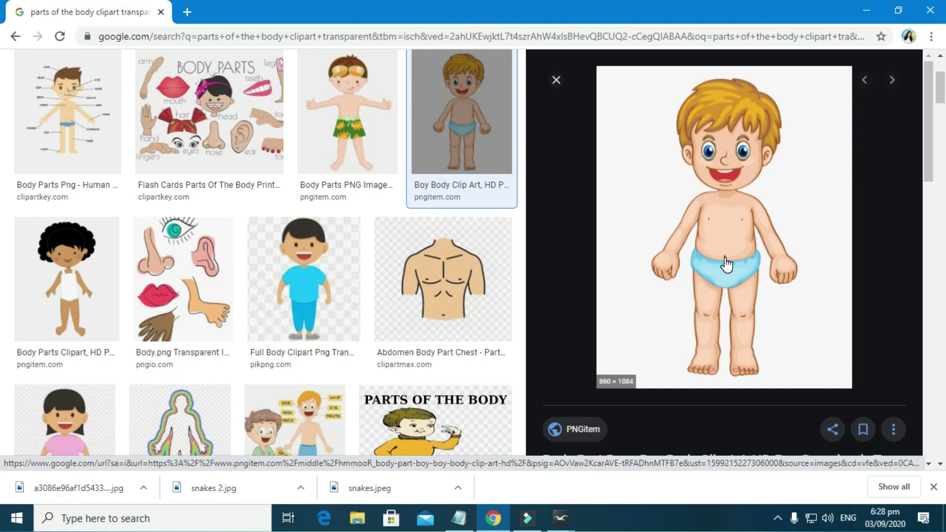
# - Save the boy body clip art to the Desktop as a PNG image named "body"
pyautogui.rightClick(713, 225)
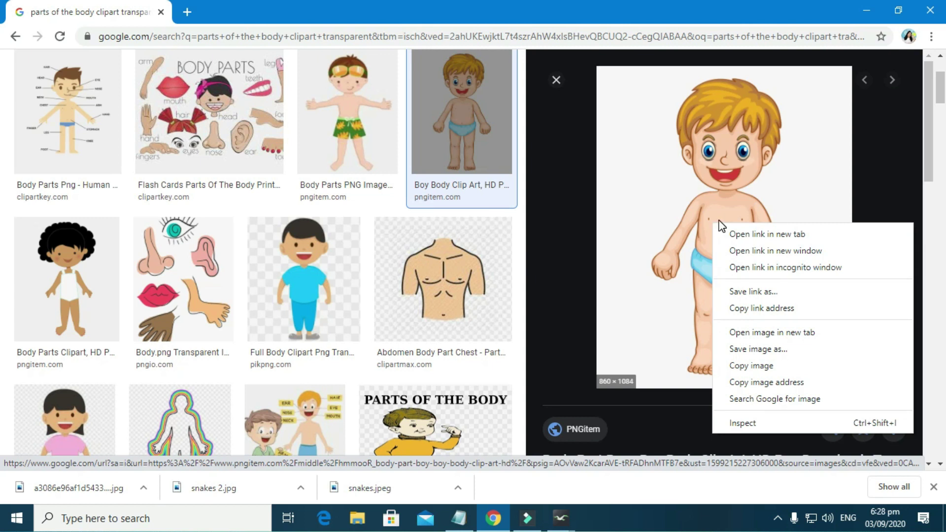
pyautogui.click(759, 350)
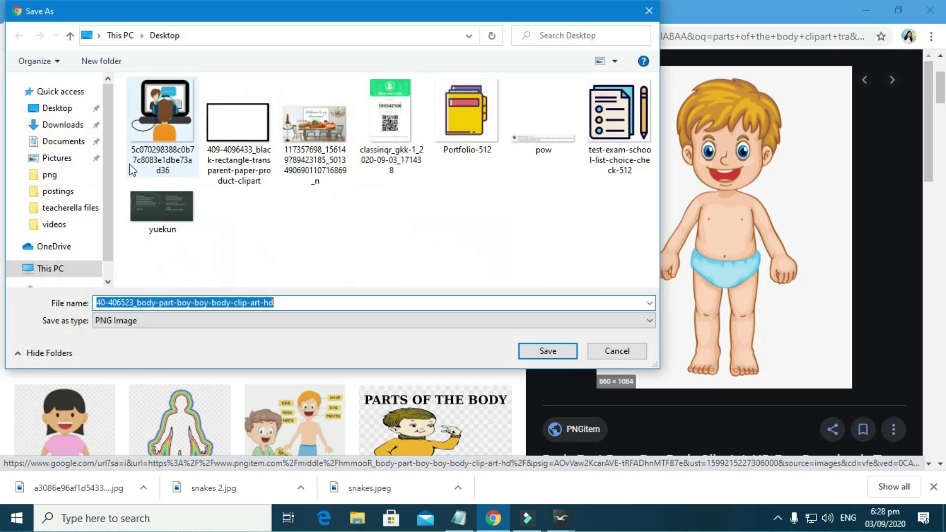
pyautogui.press('BackSpace')
pyautogui.write('body')
pyautogui.press('Return')
# - Open remove.bg in a new tab and upload the saved body image for background removal
pyautogui.scroll(-2, 606, 148)
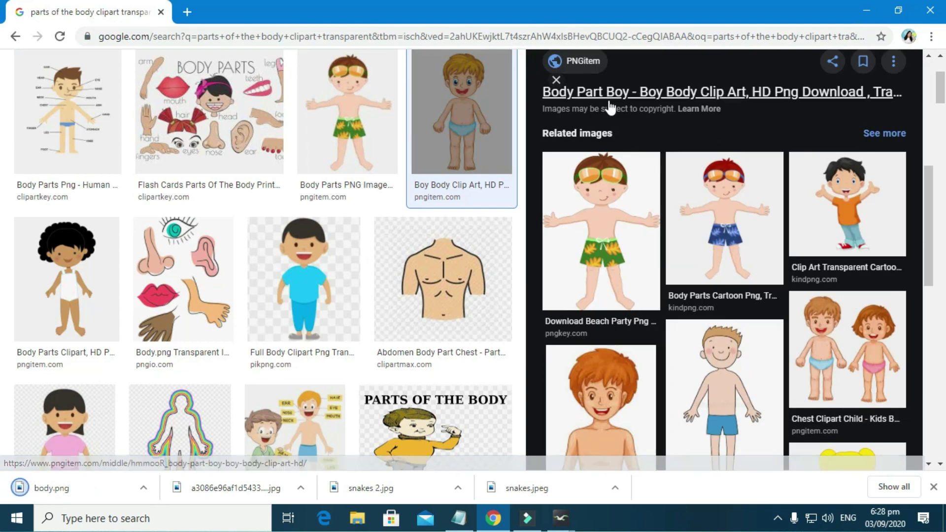
pyautogui.click(186, 11)
pyautogui.write('remove.bg')
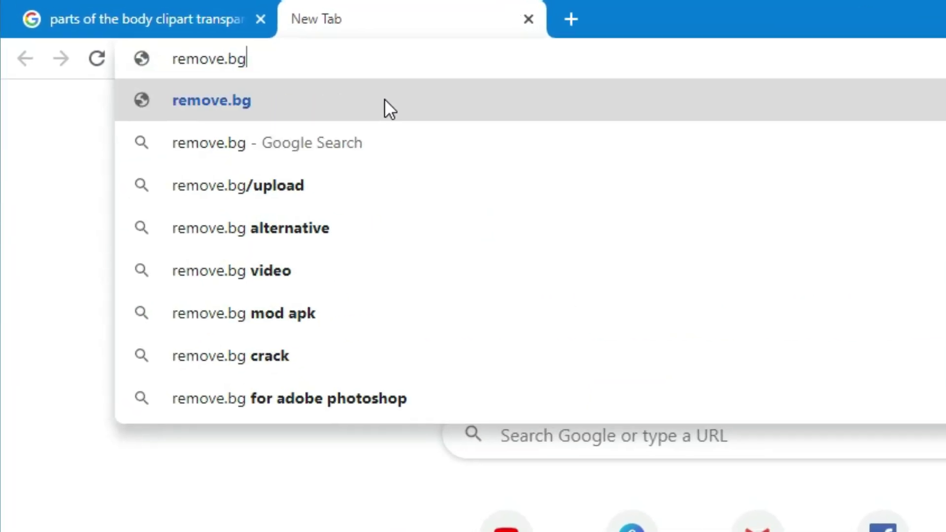
pyautogui.click(385, 100)
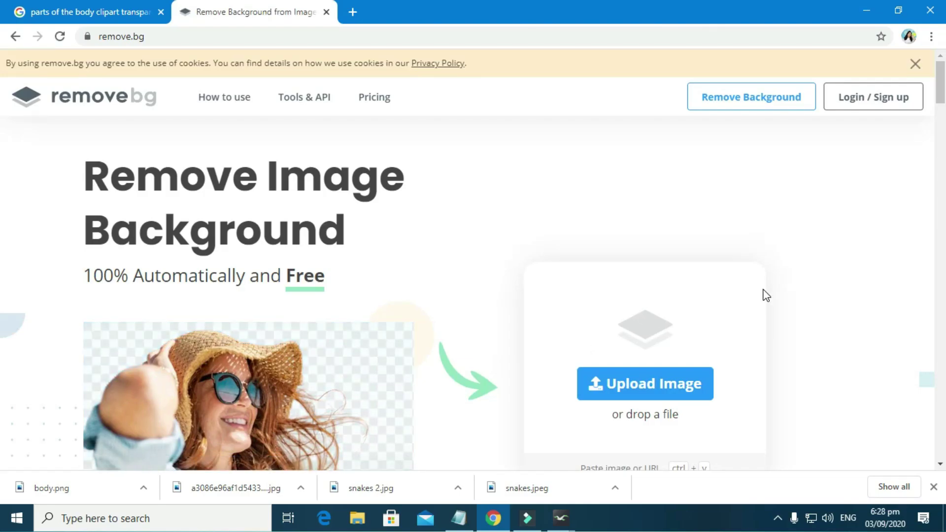
pyautogui.scroll(-1, 801, 412)
pyautogui.click(615, 317)
pyautogui.click(467, 106)
pyautogui.click(547, 352)
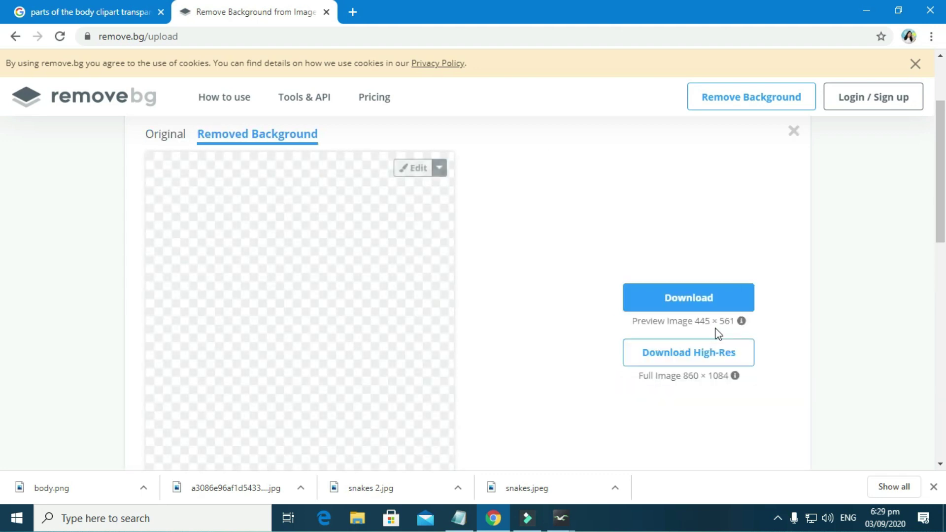
# - Examine the boy clip art with its background removed and dismiss the browser's downloads bar
pyautogui.scroll(-3, 242, 278)
pyautogui.scroll(2, 348, 324)
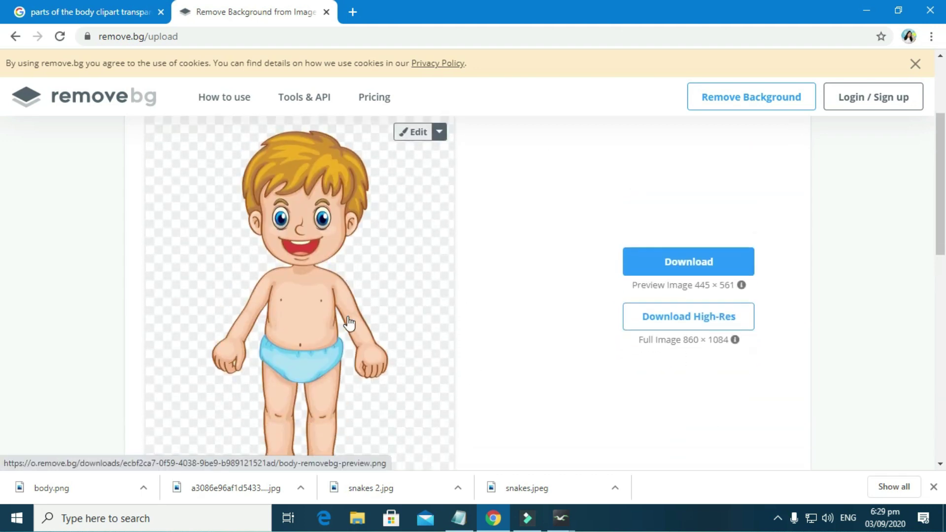
pyautogui.scroll(-1, 350, 323)
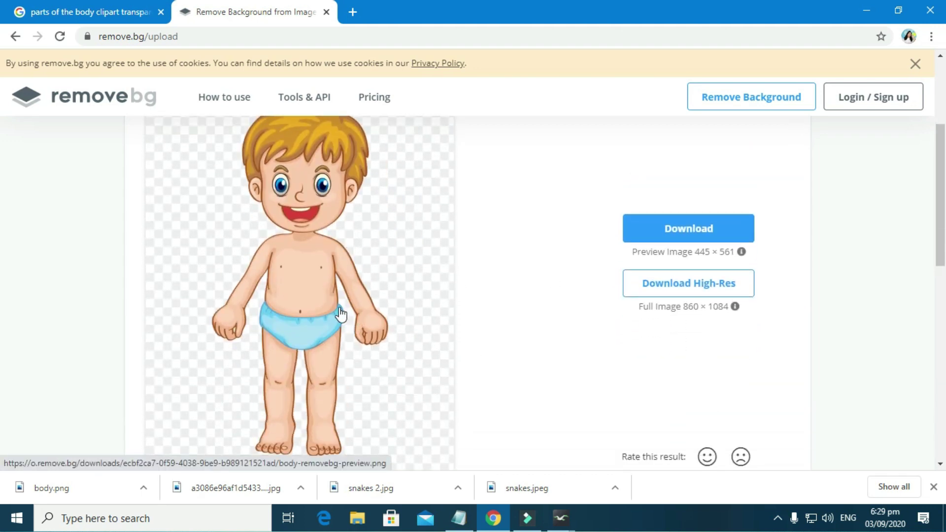
pyautogui.click(933, 487)
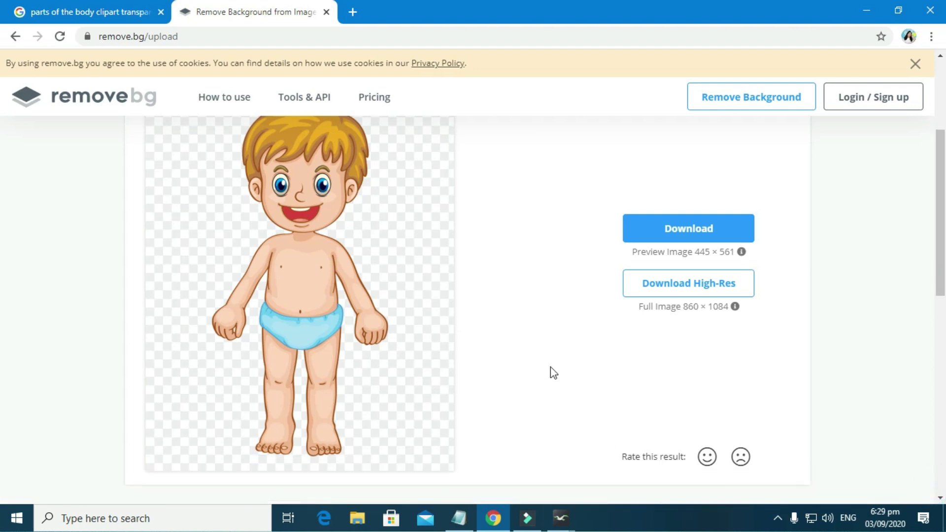
pyautogui.scroll(1, 429, 402)
pyautogui.scroll(-1, 408, 408)
pyautogui.scroll(1, 408, 407)
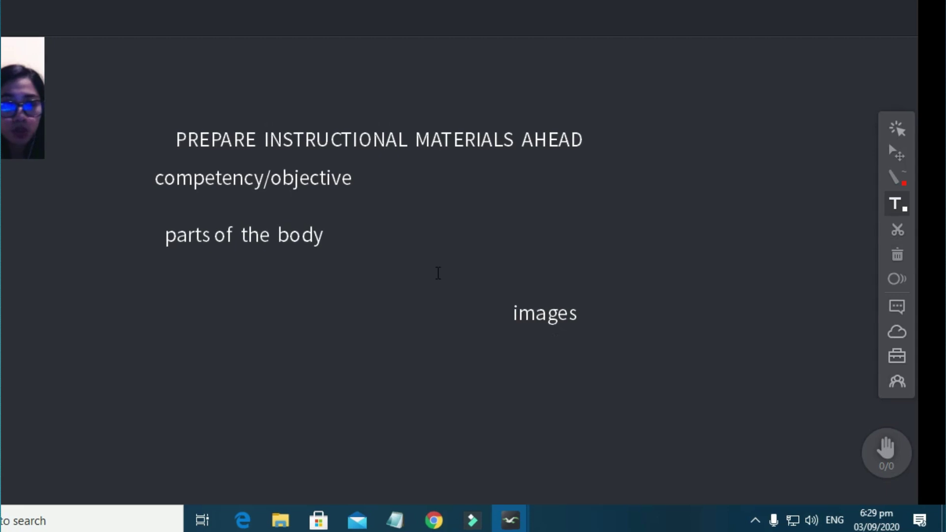
pyautogui.scroll(-2, 438, 273)
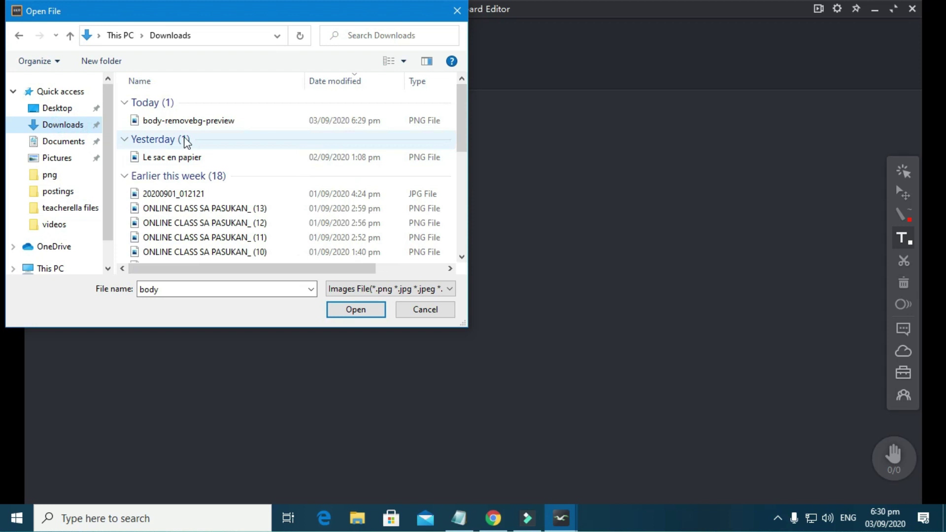
# - Insert the body-removebg-preview image from Downloads into the Blackboard Editor and move it to the middle of the board
pyautogui.click(187, 121)
pyautogui.click(355, 311)
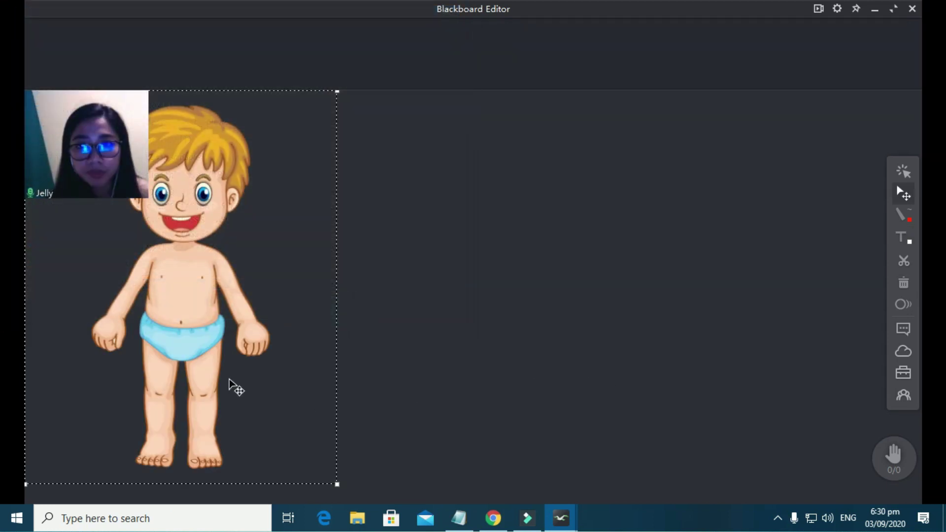
pyautogui.moveTo(236, 388); pyautogui.dragTo(528, 398)
pyautogui.click(761, 407)
pyautogui.moveTo(477, 347); pyautogui.dragTo(497, 339)
pyautogui.moveTo(528, 409); pyautogui.dragTo(547, 409)
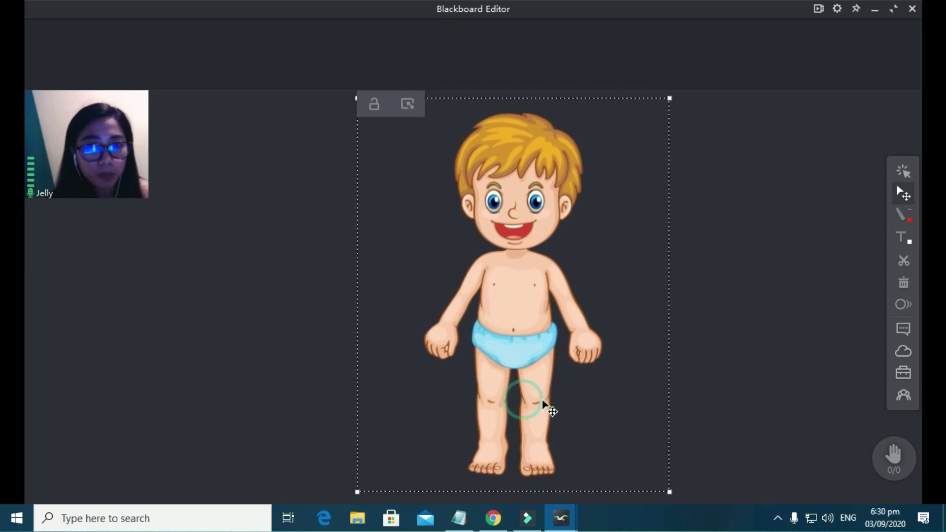
pyautogui.click(718, 410)
# - Draw thick white straight pointer lines outward from the boy's eye, mouth, ear, hand, knee and foot
pyautogui.click(901, 216)
pyautogui.click(831, 176)
pyautogui.click(869, 197)
pyautogui.click(812, 220)
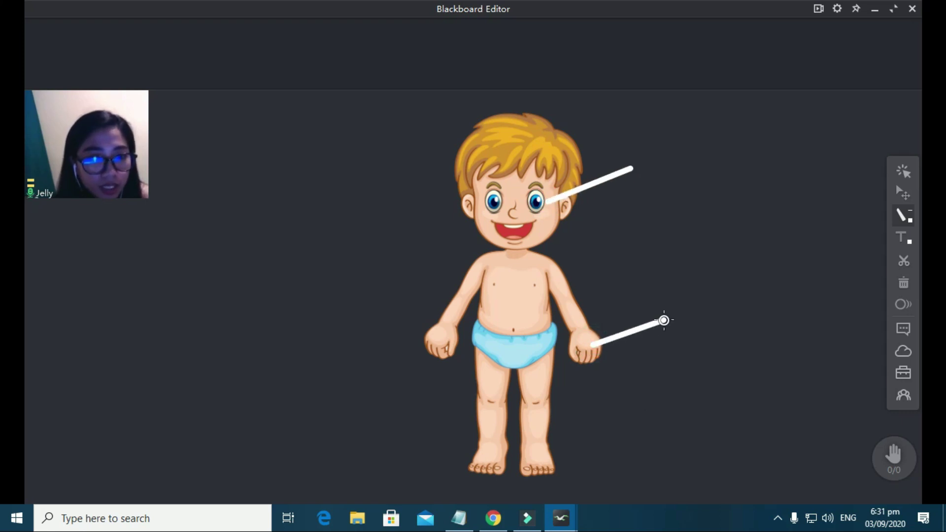
pyautogui.moveTo(451, 444); pyautogui.dragTo(392, 423)
pyautogui.moveTo(489, 398); pyautogui.dragTo(392, 353)
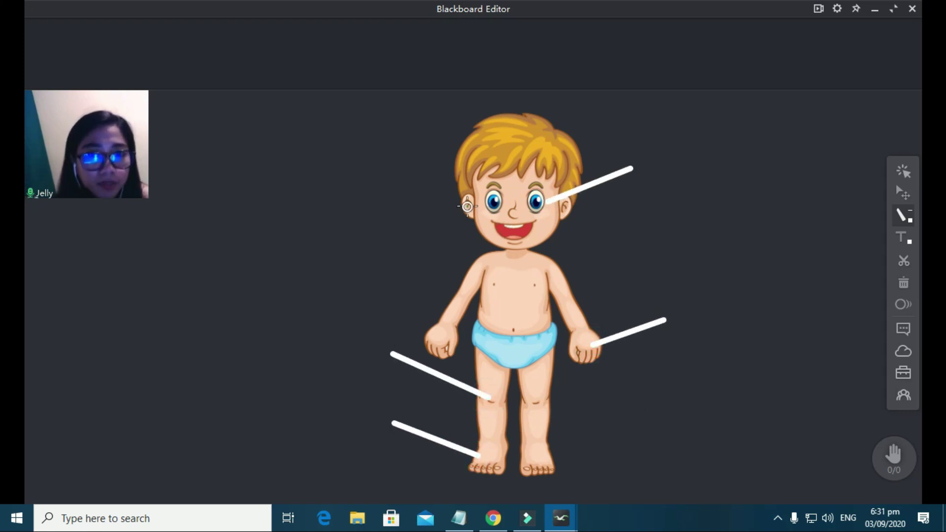
pyautogui.moveTo(613, 214); pyautogui.dragTo(637, 210)
# - Shift the pointer line at the boy's eye slightly
pyautogui.click(904, 193)
pyautogui.click(539, 229)
pyautogui.click(604, 180)
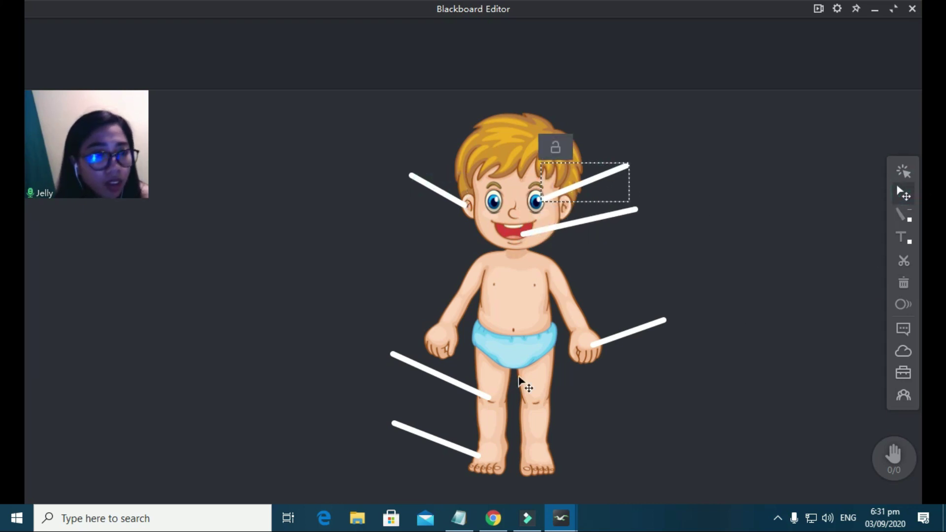
# - Create six equal yellow rectangle outlines as label boxes and place one at the outer end of each pointer line
pyautogui.click(904, 215)
pyautogui.click(872, 174)
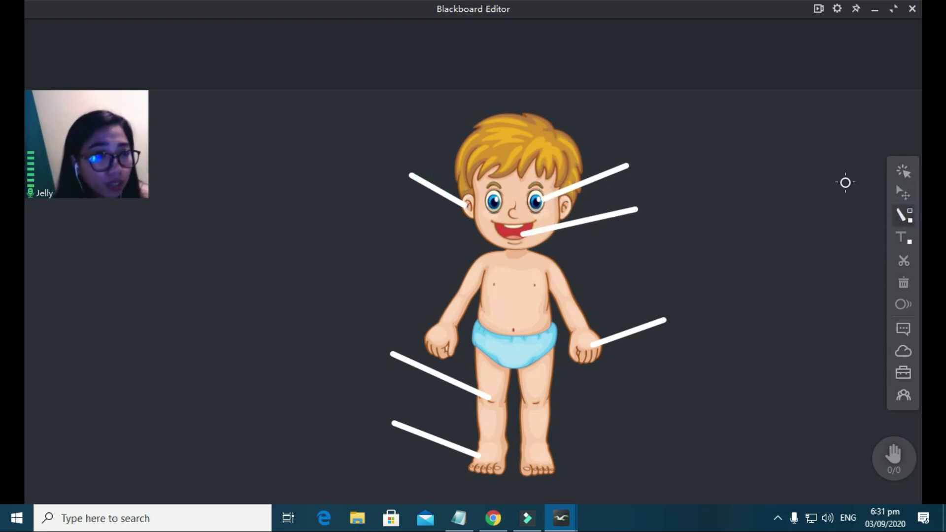
pyautogui.click(904, 215)
pyautogui.click(850, 239)
pyautogui.moveTo(633, 139); pyautogui.dragTo(773, 191)
pyautogui.click(903, 193)
pyautogui.hotkey('ctrl', 'z')
pyautogui.moveTo(623, 170); pyautogui.dragTo(782, 192)
pyautogui.click(904, 215)
pyautogui.click(903, 193)
pyautogui.moveTo(707, 172)
pyautogui.mouseDown()
pyautogui.moveTo(689, 231)
pyautogui.moveTo(738, 323)
pyautogui.moveTo(446, 232)
pyautogui.moveTo(368, 179)
pyautogui.moveTo(382, 411)
pyautogui.mouseUp()
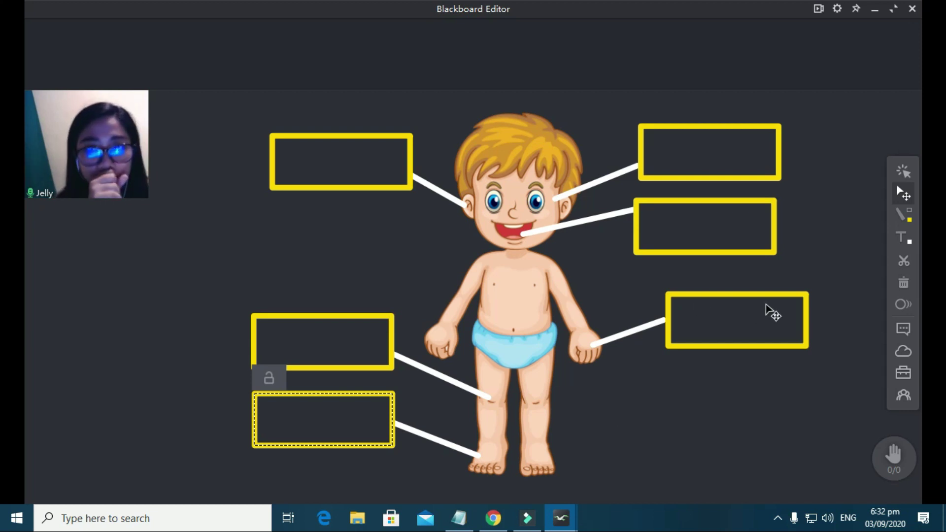
# - Save the blackboard to My CloudDisk with the file name "PARTS OF THE BODY EDB"
pyautogui.click(906, 376)
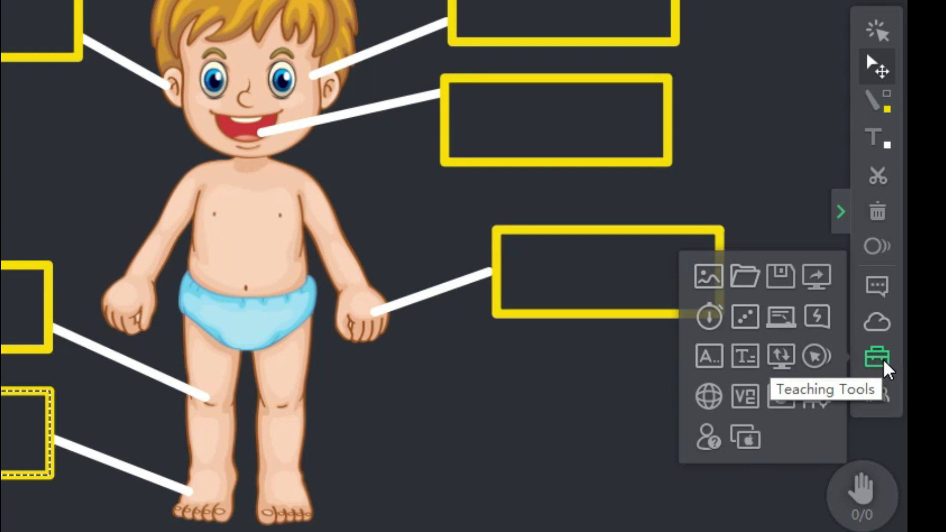
pyautogui.click(773, 279)
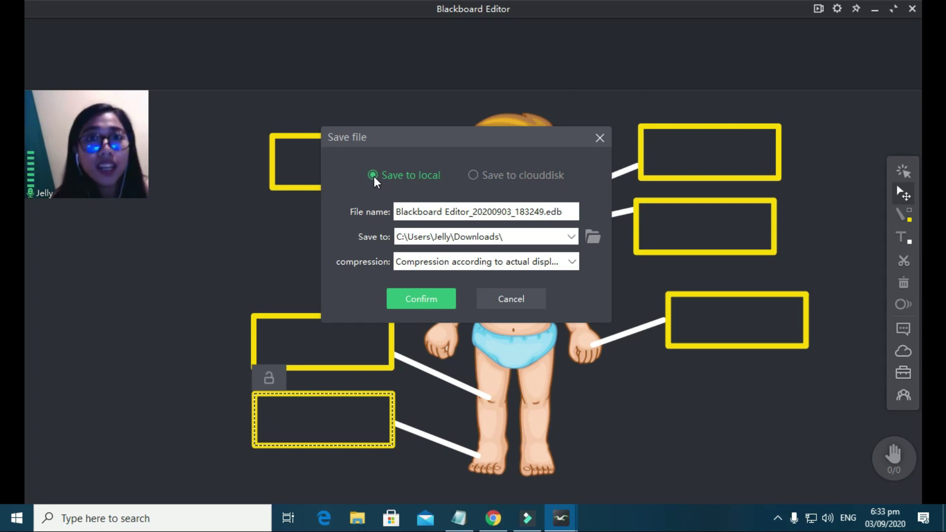
pyautogui.write('PARTS OF THE B')
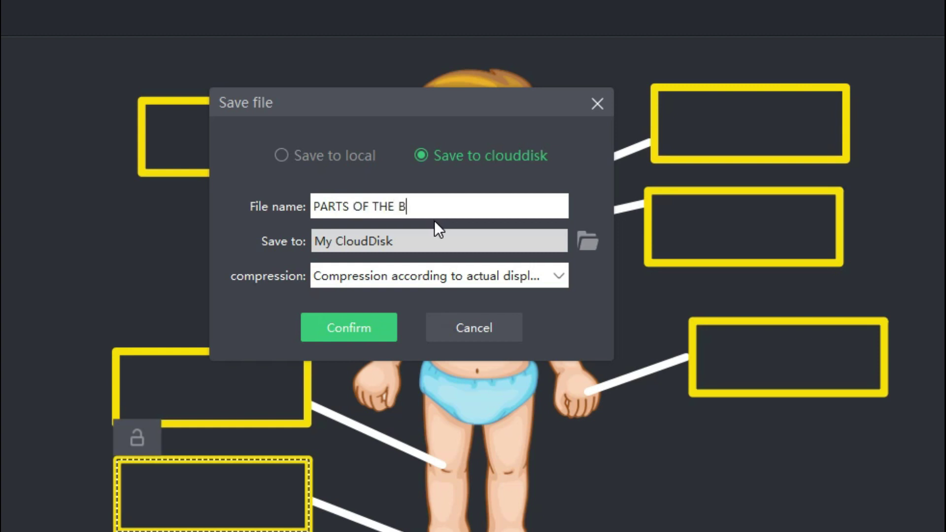
pyautogui.write('ODY EDB')
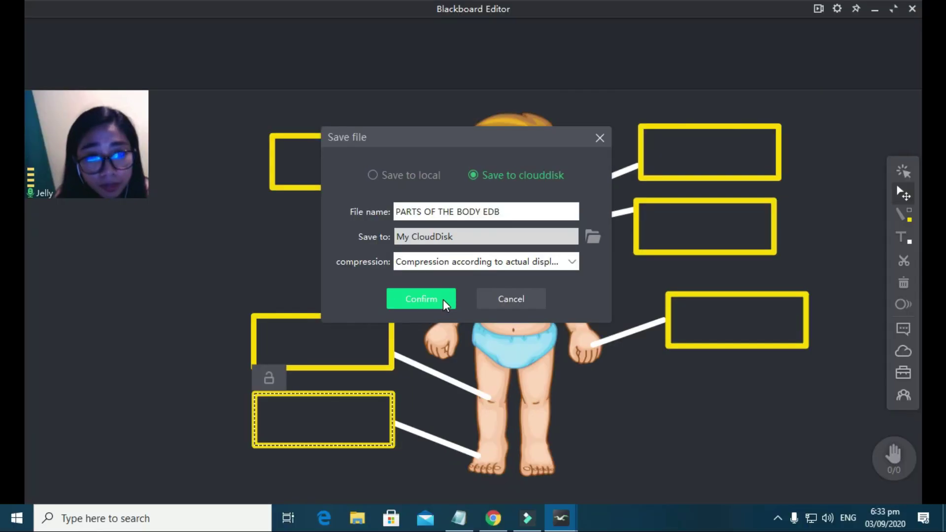
pyautogui.click(442, 300)
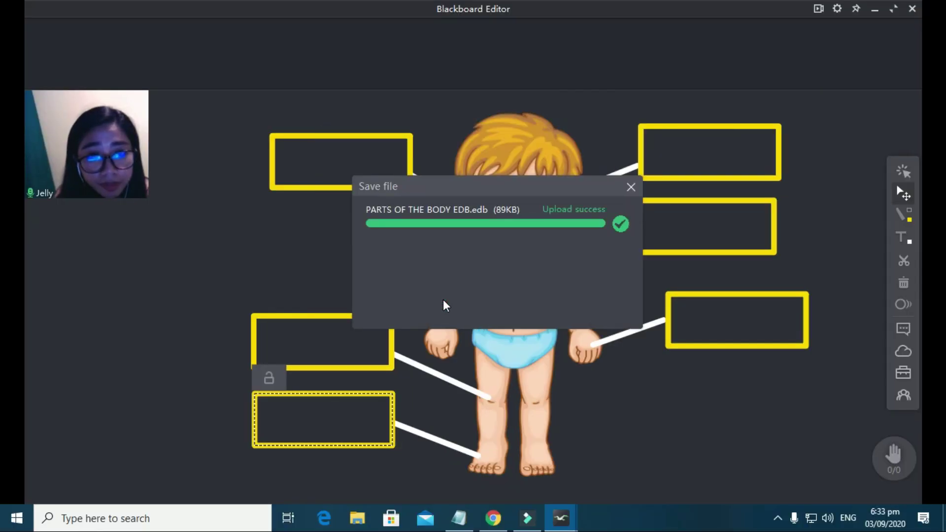
# - Open PARTS OF THE BODY EDB.edb from My CloudDisk on the blackboard
pyautogui.click(903, 351)
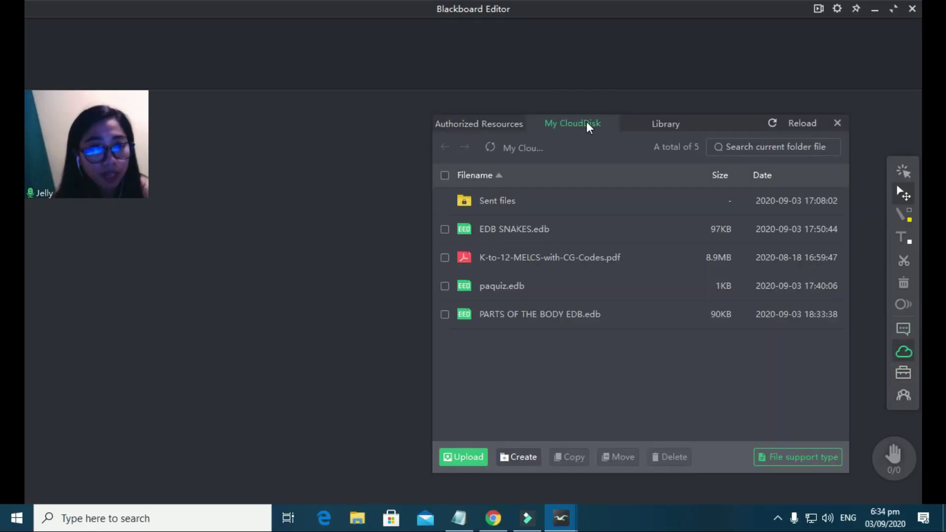
pyautogui.doubleClick(535, 318)
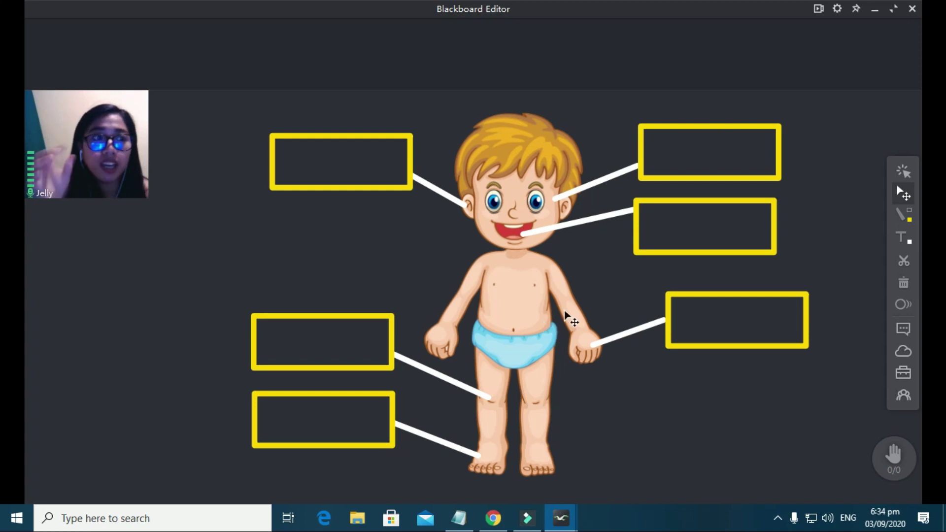
# - Handwrite "eyes", "mouth" and "hand" in white freehand pen inside the label boxes for the eye, mouth and hand
pyautogui.click(906, 217)
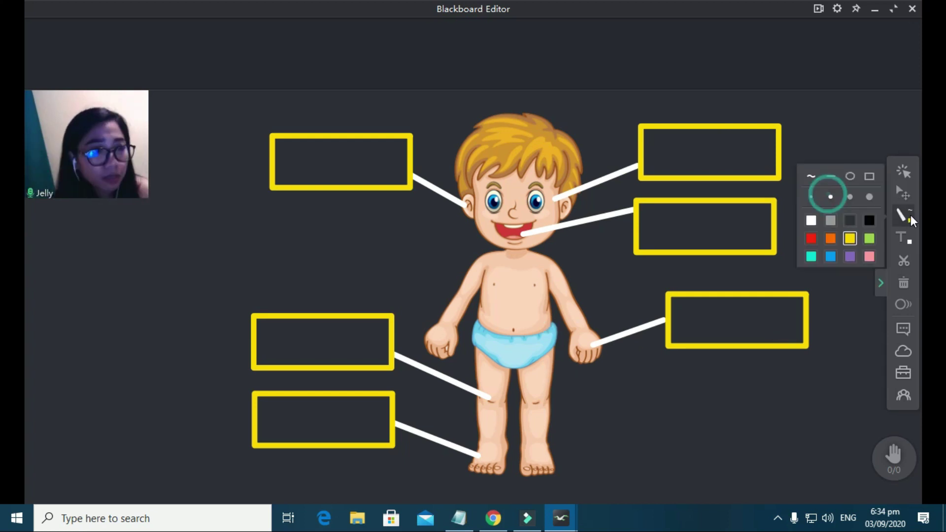
pyautogui.click(811, 221)
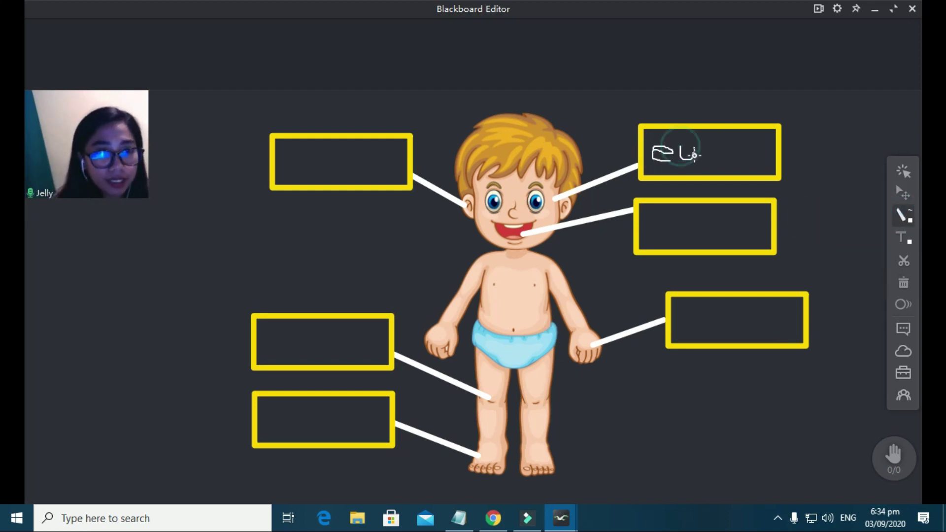
pyautogui.moveTo(741, 144); pyautogui.dragTo(735, 161)
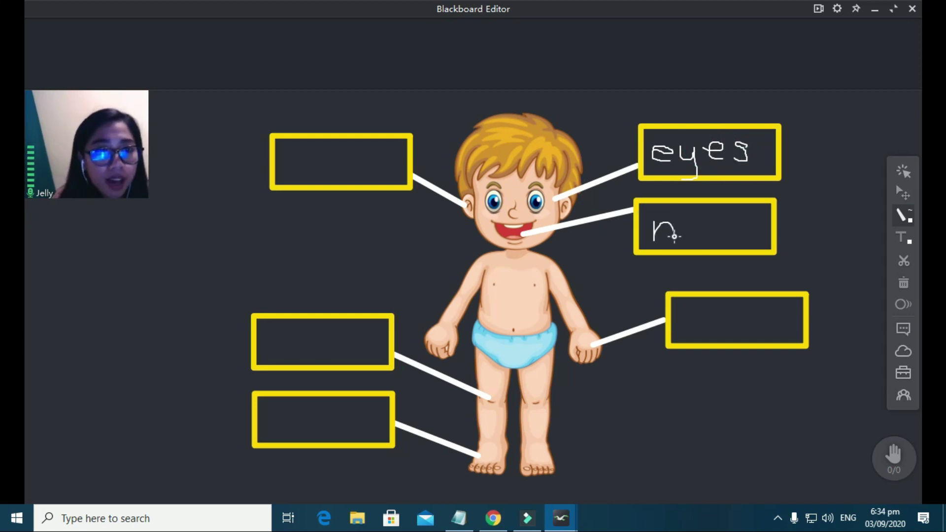
pyautogui.moveTo(723, 221); pyautogui.dragTo(739, 219)
pyautogui.moveTo(743, 206); pyautogui.dragTo(754, 236)
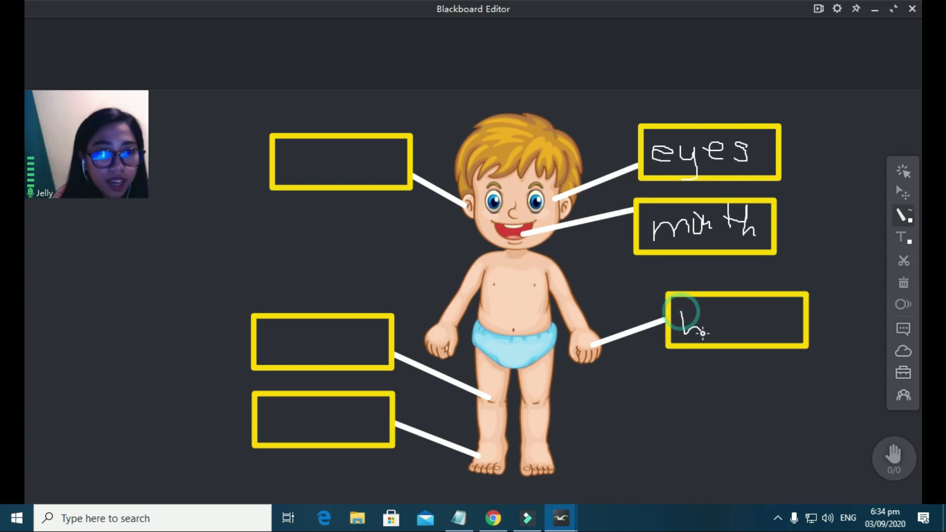
pyautogui.moveTo(716, 331); pyautogui.dragTo(723, 338)
pyautogui.moveTo(730, 327); pyautogui.dragTo(737, 329)
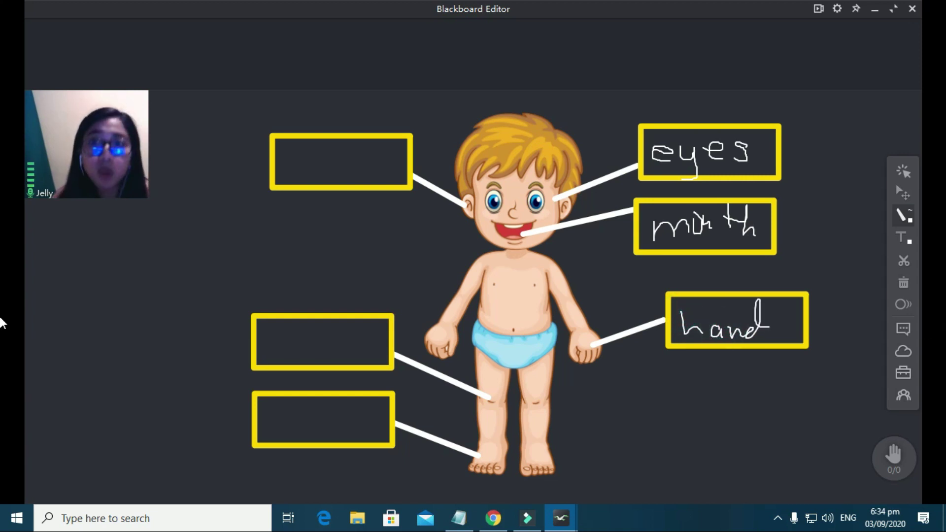
# - Delete the body labelling activity from the blackboard to leave an empty board
pyautogui.click(903, 193)
pyautogui.click(583, 437)
pyautogui.press('Delete')
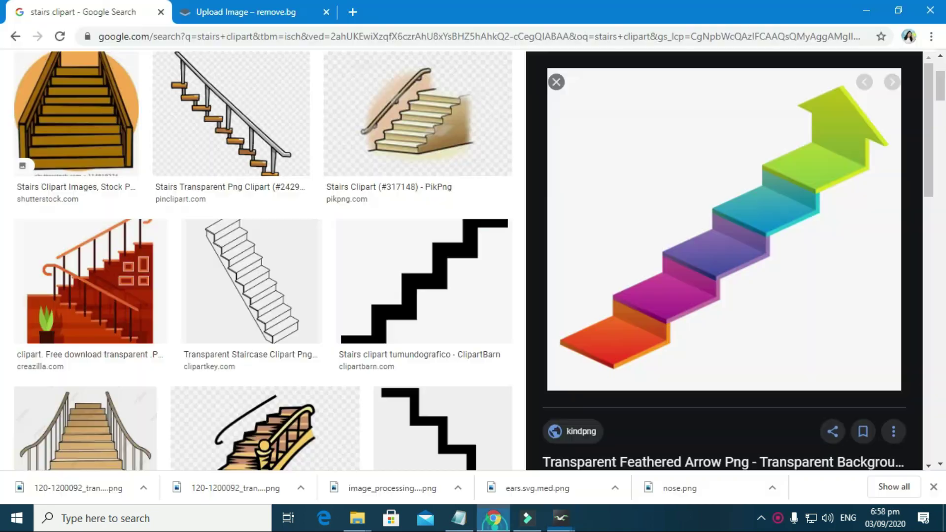
# - Save the colourful arrow staircase from the "stairs clipart" image results and remove its background in remove.bg
pyautogui.scroll(3, 475, 332)
pyautogui.scroll(-1, 693, 327)
pyautogui.scroll(1, 694, 327)
pyautogui.scroll(-2, 694, 325)
pyautogui.rightClick(693, 320)
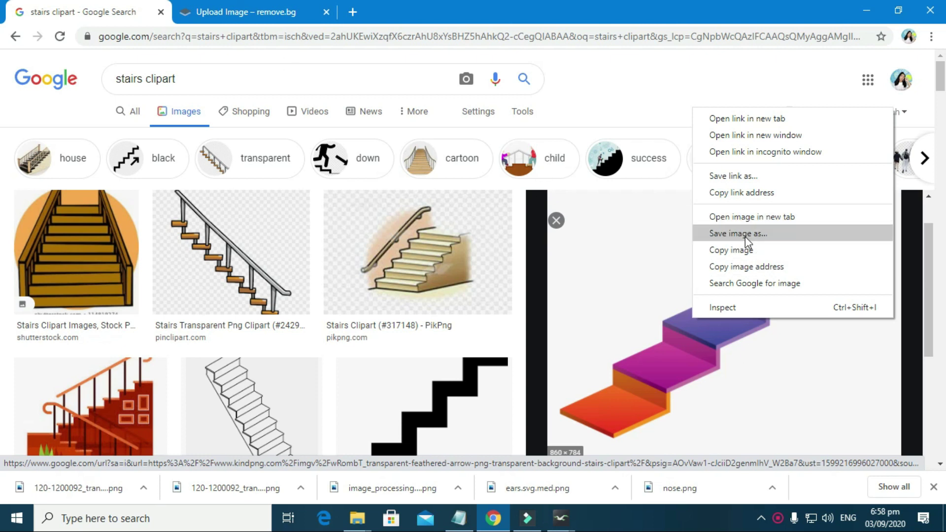
pyautogui.click(252, 12)
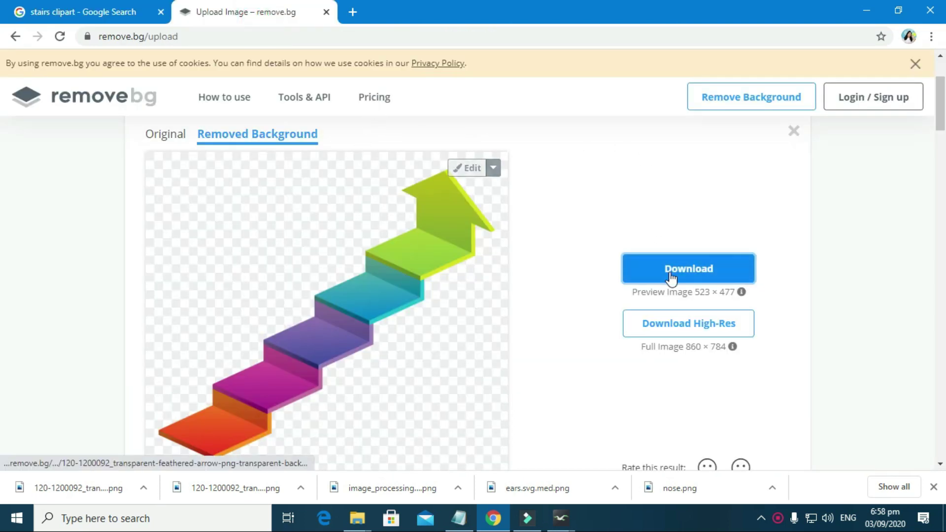
pyautogui.click(530, 523)
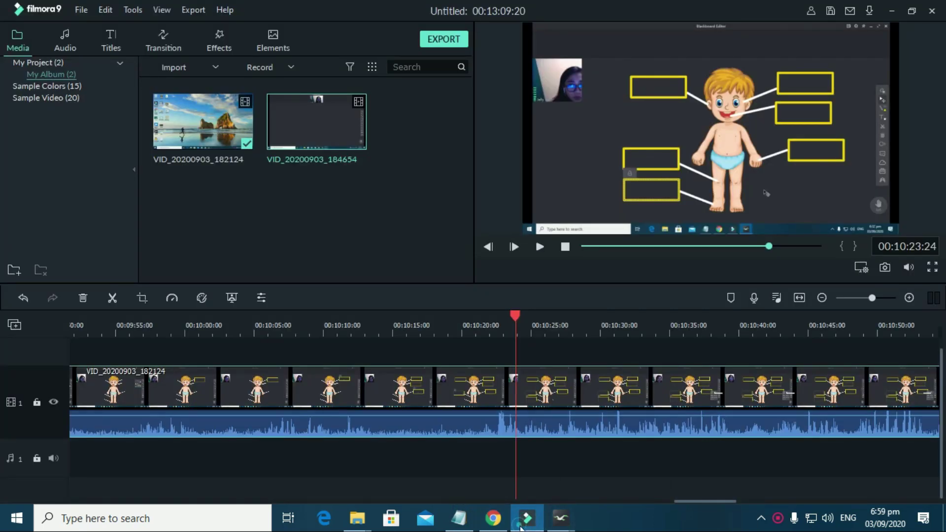
pyautogui.click(535, 523)
pyautogui.click(567, 524)
pyautogui.click(597, 477)
pyautogui.click(902, 372)
pyautogui.click(811, 325)
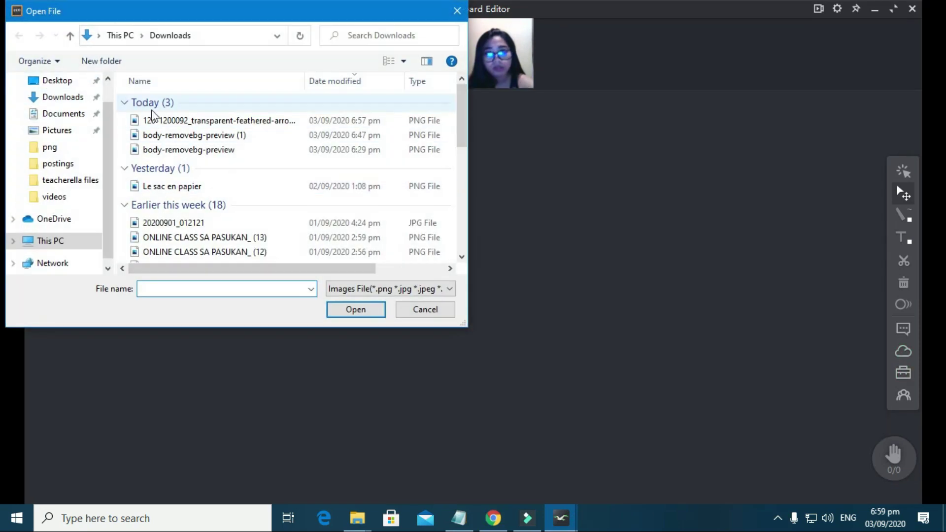
pyautogui.click(57, 97)
pyautogui.click(147, 120)
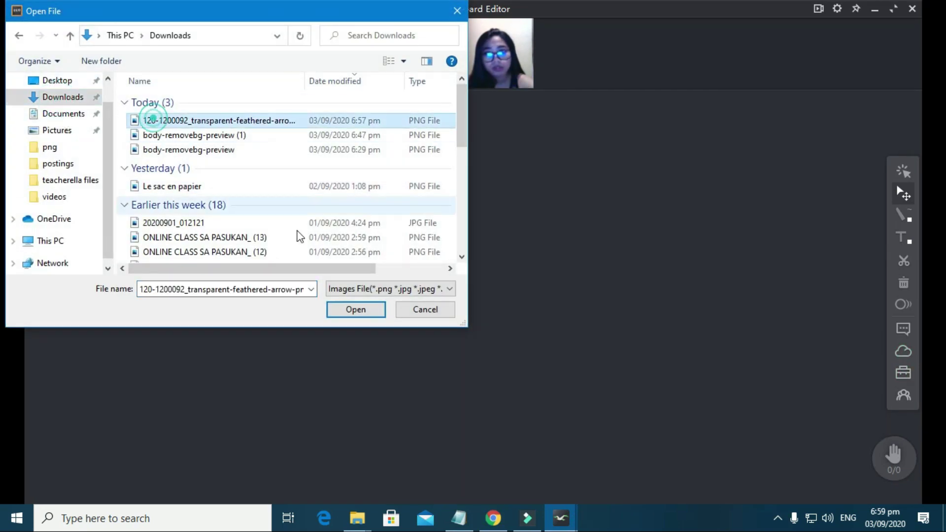
pyautogui.click(356, 310)
# - Enlarge the staircase picture and place it in the lower-right part of the blackboard
pyautogui.moveTo(632, 329); pyautogui.dragTo(705, 324)
pyautogui.moveTo(847, 482); pyautogui.dragTo(879, 505)
pyautogui.moveTo(798, 441); pyautogui.dragTo(816, 453)
pyautogui.click(327, 443)
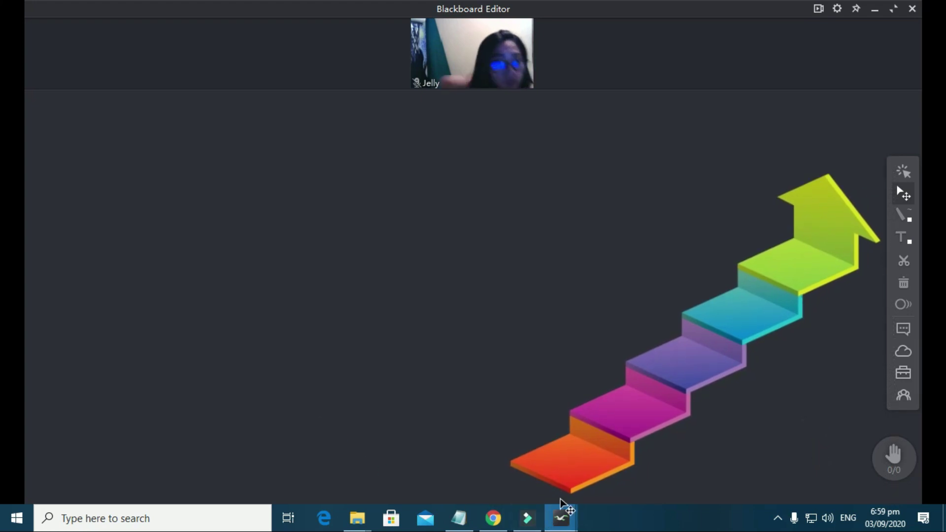
# - Switch to Chrome, search Google Images for "elsa clipart" and save the full-length Elsa picture with the snowflakes
pyautogui.click(491, 522)
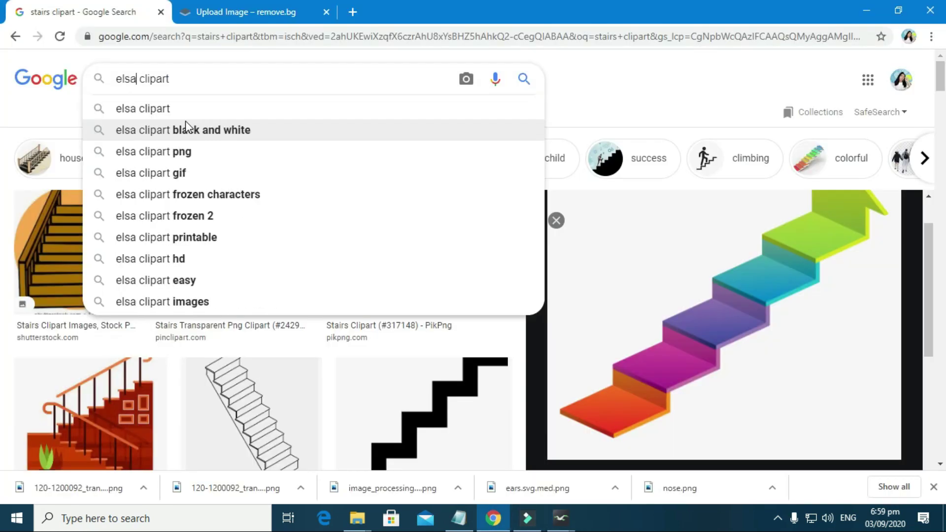
pyautogui.click(167, 113)
pyautogui.click(99, 277)
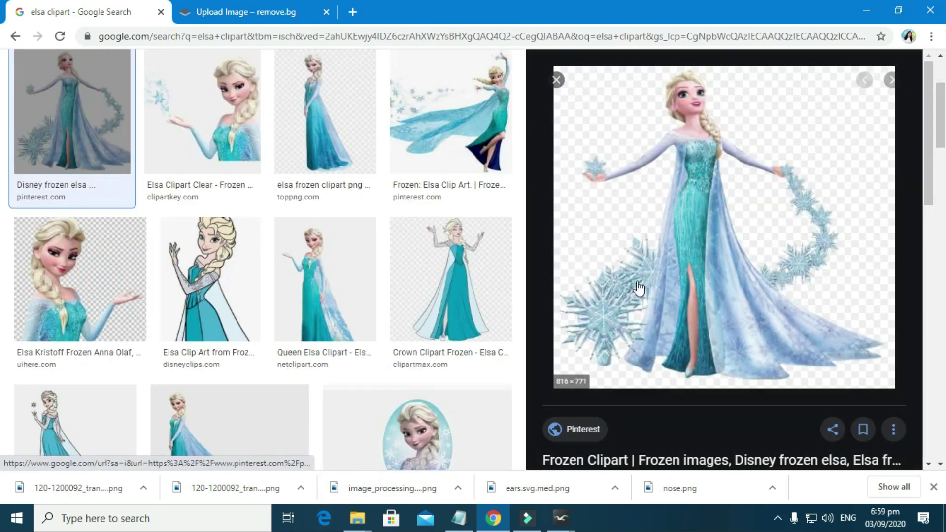
pyautogui.rightClick(687, 243)
pyautogui.click(727, 370)
pyautogui.click(547, 351)
# - Switch to the ClassIn Blackboard Editor and insert the saved Elsa picture from the Desktop folder
pyautogui.click(561, 518)
pyautogui.click(903, 372)
pyautogui.click(800, 323)
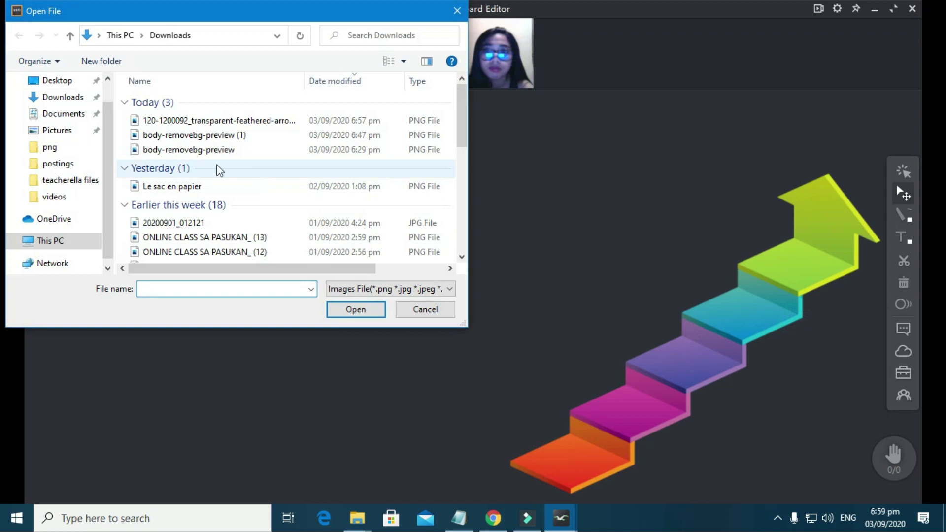
pyautogui.click(165, 122)
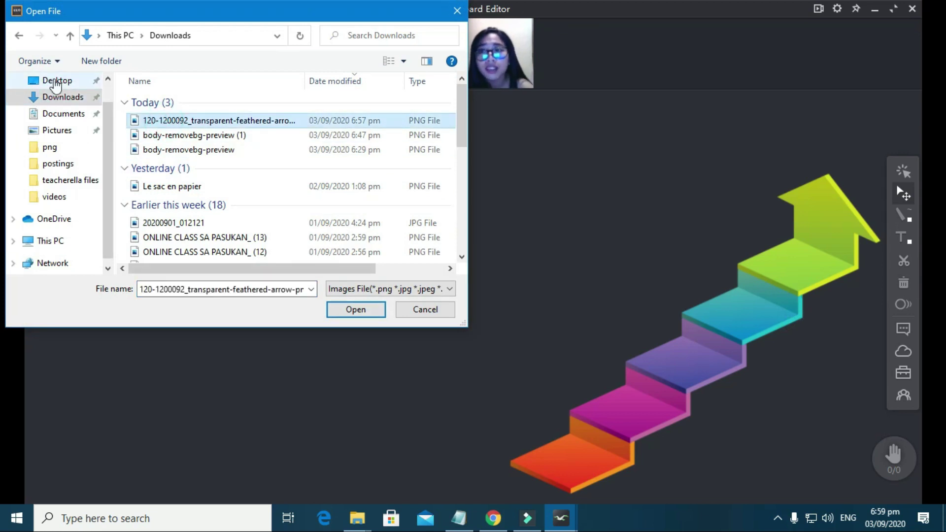
pyautogui.click(56, 80)
pyautogui.doubleClick(254, 94)
# - Resize the Elsa picture, place it beside the lowest orange stair and shift the staircase slightly left
pyautogui.moveTo(249, 281); pyautogui.dragTo(212, 230)
pyautogui.moveTo(478, 451); pyautogui.dragTo(327, 309)
pyautogui.moveTo(267, 240); pyautogui.dragTo(487, 414)
pyautogui.moveTo(545, 483); pyautogui.dragTo(455, 398)
pyautogui.moveTo(328, 288); pyautogui.dragTo(413, 392)
pyautogui.moveTo(535, 312); pyautogui.dragTo(534, 256)
pyautogui.moveTo(506, 380); pyautogui.dragTo(429, 340)
pyautogui.moveTo(515, 217); pyautogui.dragTo(498, 225)
pyautogui.moveTo(702, 318); pyautogui.dragTo(663, 315)
pyautogui.click(331, 184)
pyautogui.moveTo(404, 374); pyautogui.dragTo(434, 382)
# - Switch to Chrome, search Google Images for castle clip art and save the snowy frozen castle picture to the Desktop
pyautogui.click(493, 518)
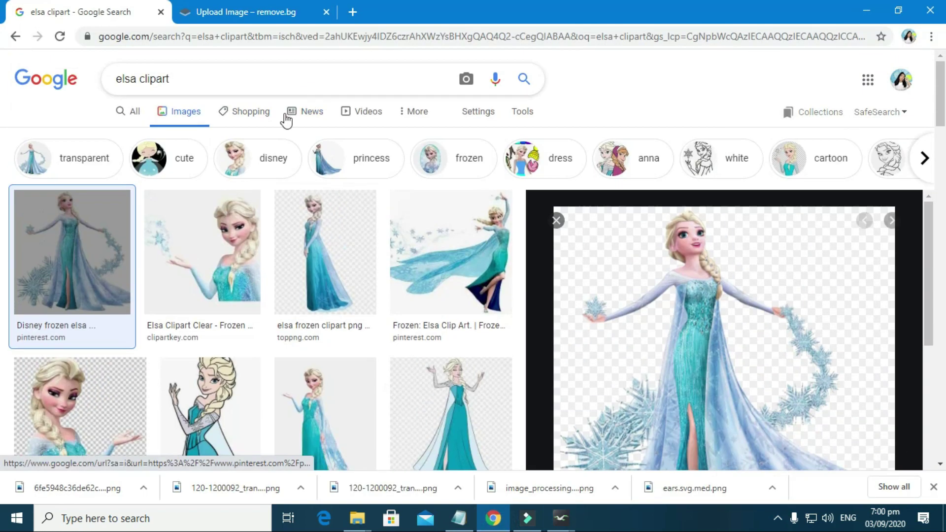
pyautogui.moveTo(138, 78); pyautogui.dragTo(98, 79)
pyautogui.press('BackSpace')
pyautogui.write('castle')
pyautogui.click(255, 113)
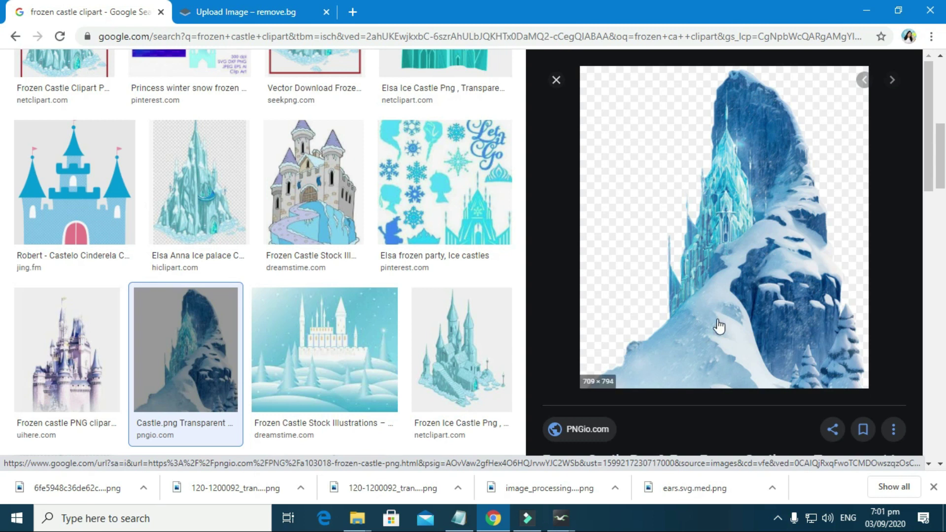
pyautogui.rightClick(720, 325)
pyautogui.click(776, 397)
pyautogui.click(57, 107)
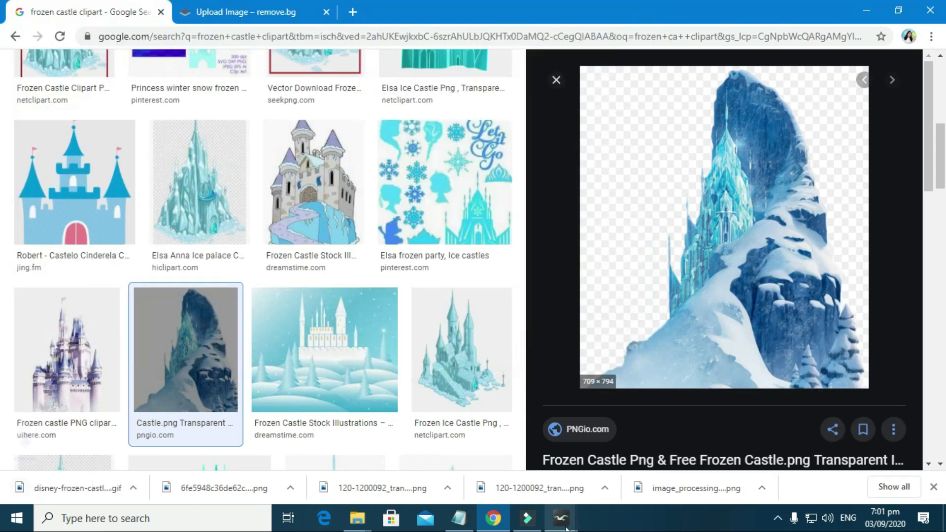
pyautogui.click(560, 518)
pyautogui.click(902, 351)
pyautogui.click(797, 320)
pyautogui.scroll(-5, 375, 242)
pyautogui.scroll(5, 374, 242)
pyautogui.click(57, 81)
pyautogui.scroll(-4, 362, 228)
pyautogui.moveTo(461, 212); pyautogui.dragTo(462, 124)
pyautogui.click(424, 310)
pyautogui.click(492, 515)
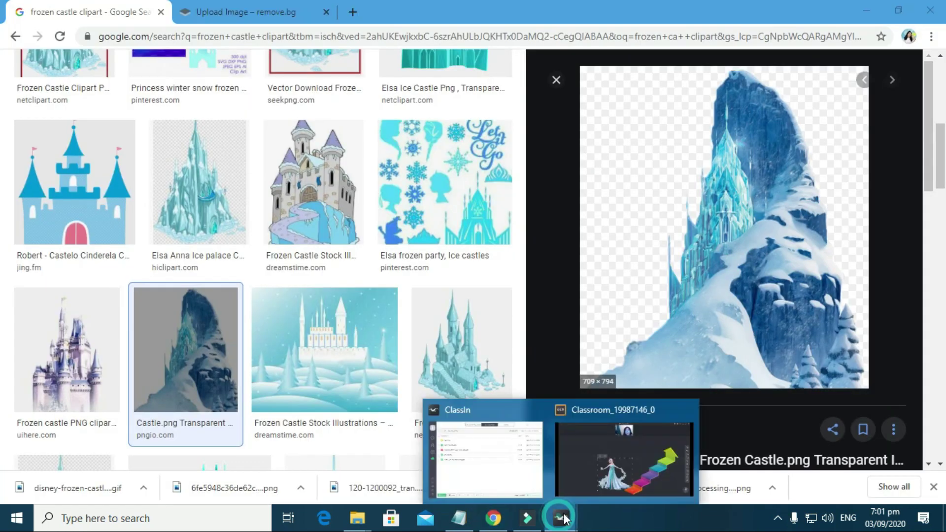
pyautogui.click(561, 518)
pyautogui.click(903, 351)
pyautogui.click(803, 323)
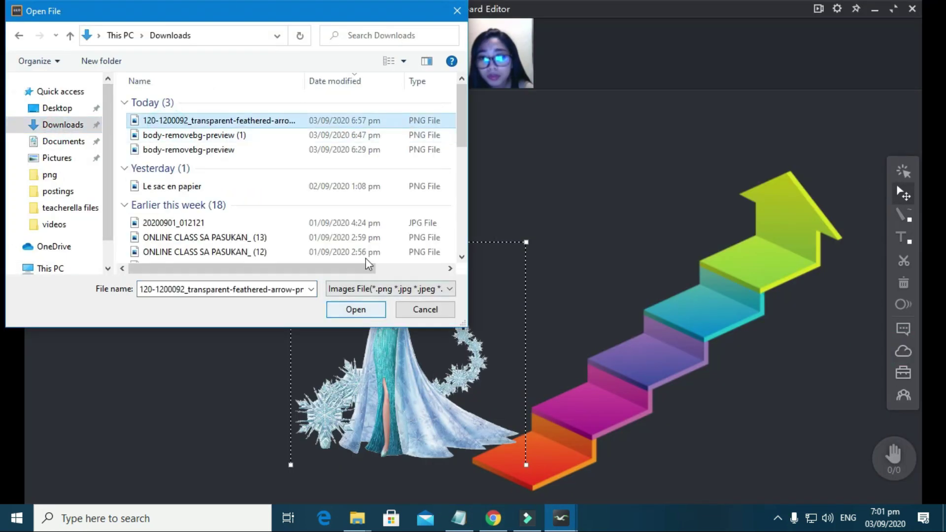
pyautogui.click(457, 10)
# - Show the downloaded disney-frozen-castle picture in its Desktop folder
pyautogui.click(356, 517)
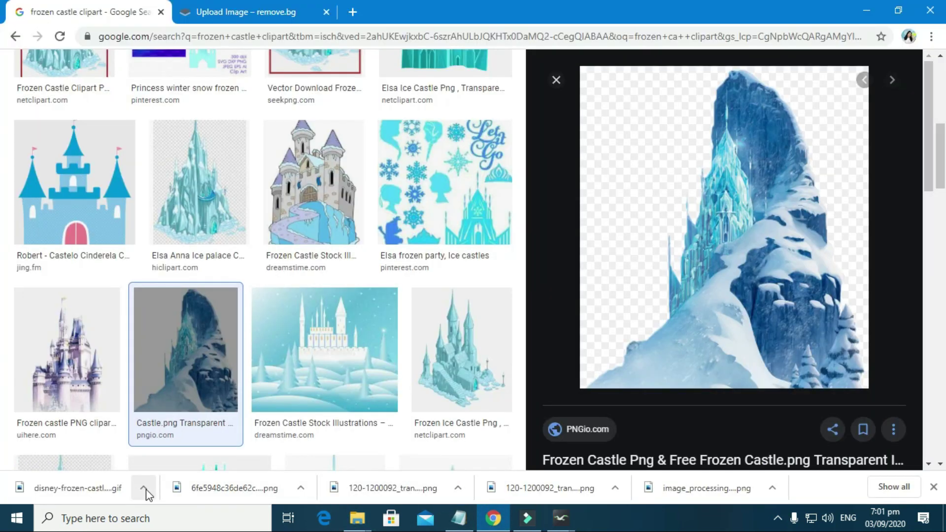
pyautogui.click(145, 488)
pyautogui.click(200, 436)
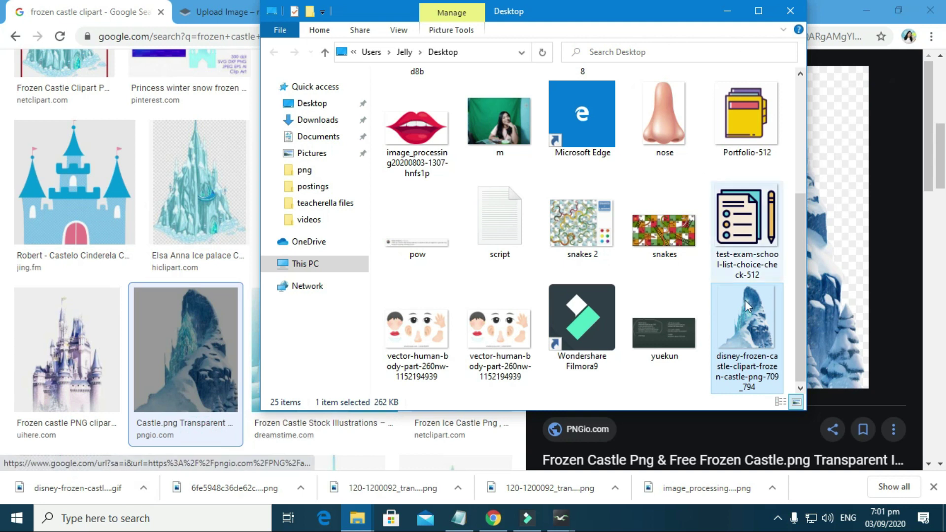
# - Switch to the ClassIn Blackboard Editor and insert the disney-frozen-castle-clipart picture by its file name
pyautogui.click(561, 518)
pyautogui.click(903, 351)
pyautogui.click(798, 324)
pyautogui.write('dis')
pyautogui.click(257, 302)
pyautogui.click(356, 310)
# - Shrink the frozen castle picture and place it behind the arrow at the top of the staircase
pyautogui.moveTo(345, 286); pyautogui.dragTo(737, 207)
pyautogui.moveTo(784, 442); pyautogui.dragTo(566, 195)
pyautogui.moveTo(497, 127); pyautogui.dragTo(781, 173)
pyautogui.keyDown('ctrl'); pyautogui.click(417, 357); pyautogui.keyUp('ctrl')
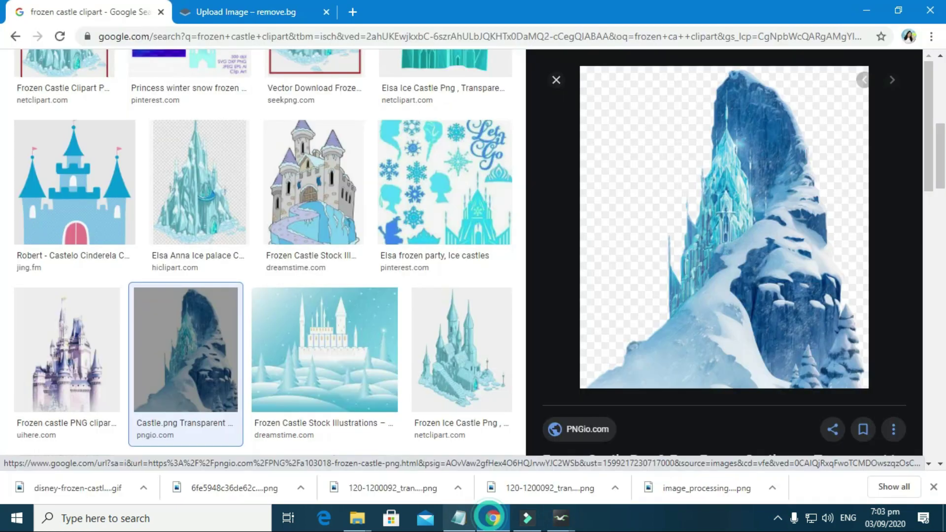
# - Search Google Images for "colors clipart" and look through the results for a suitable picture
pyautogui.scroll(5, 345, 247)
pyautogui.click(182, 80)
pyautogui.hotkey('shift', 'Home')
pyautogui.write('colors')
pyautogui.press('Return')
pyautogui.click(134, 198)
pyautogui.scroll(-10, 507, 345)
pyautogui.scroll(-10, 507, 334)
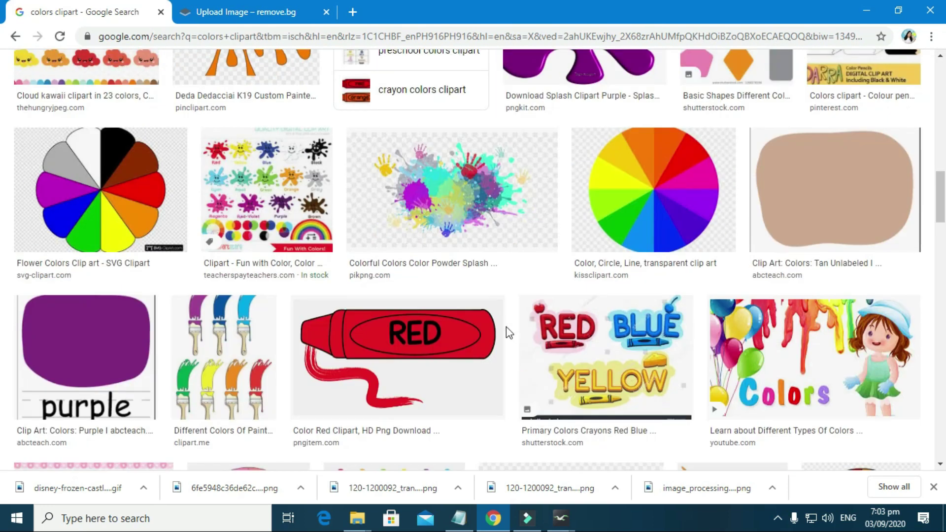
pyautogui.scroll(-10, 741, 394)
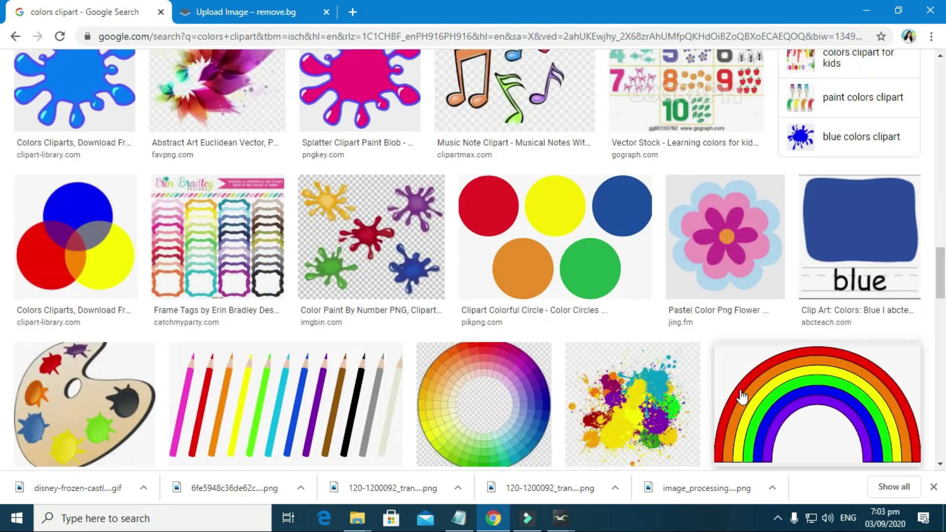
# - Pick the clip art of six coloured balloons and upload 191.png to remove.bg to remove its background
pyautogui.click(833, 374)
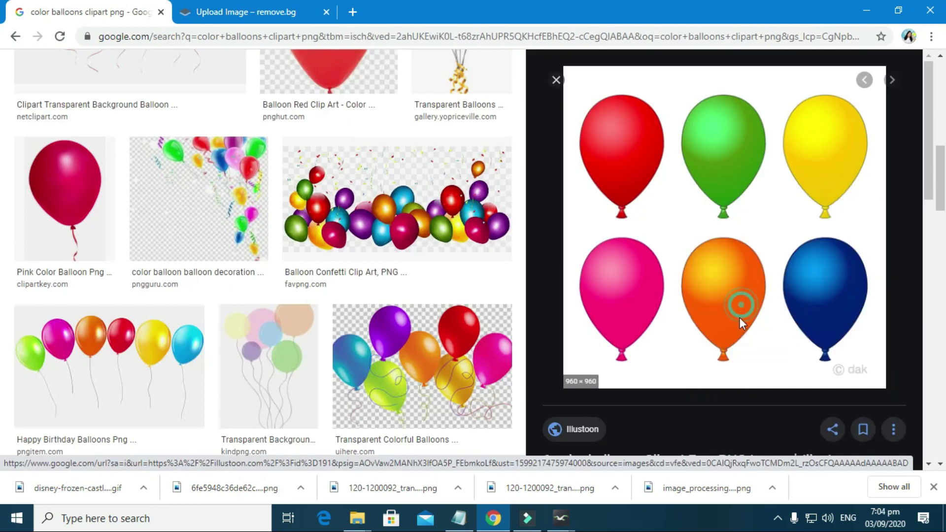
pyautogui.click(237, 12)
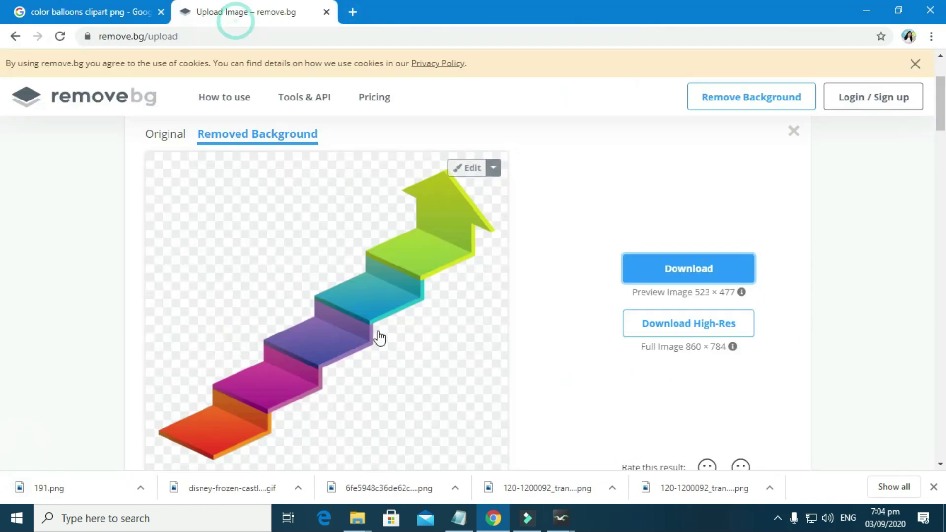
pyautogui.scroll(3, 378, 327)
pyautogui.click(468, 151)
pyautogui.press('Return')
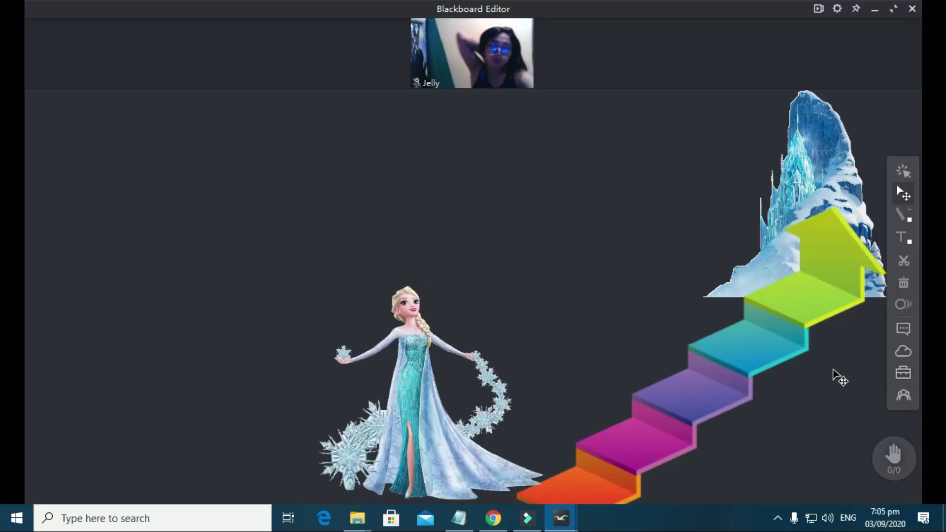
# - Insert the background-free balloons picture from Downloads on the blackboard, shrink it slightly and place it in the upper-left corner
pyautogui.click(903, 373)
pyautogui.click(833, 374)
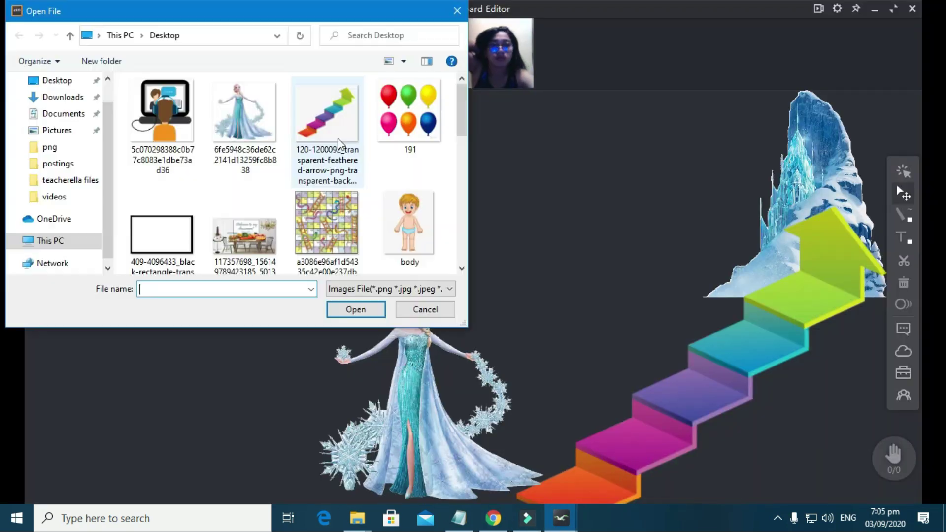
pyautogui.click(385, 115)
pyautogui.scroll(-3, 313, 243)
pyautogui.click(63, 98)
pyautogui.click(210, 120)
pyautogui.click(356, 309)
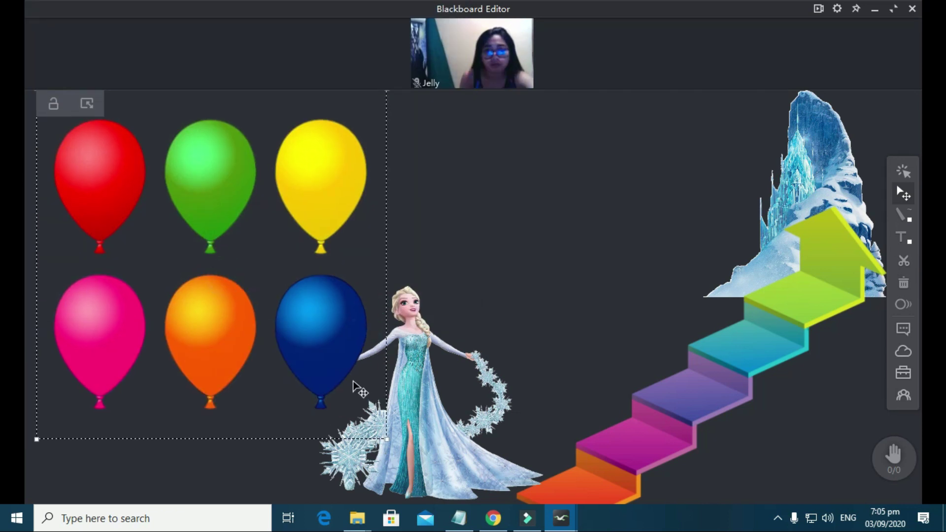
pyautogui.click(511, 310)
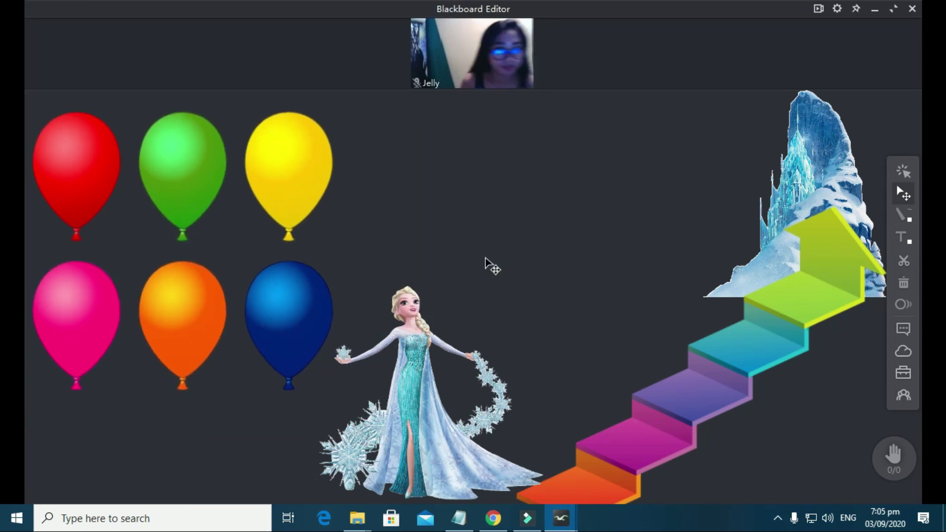
pyautogui.moveTo(251, 165); pyautogui.dragTo(249, 164)
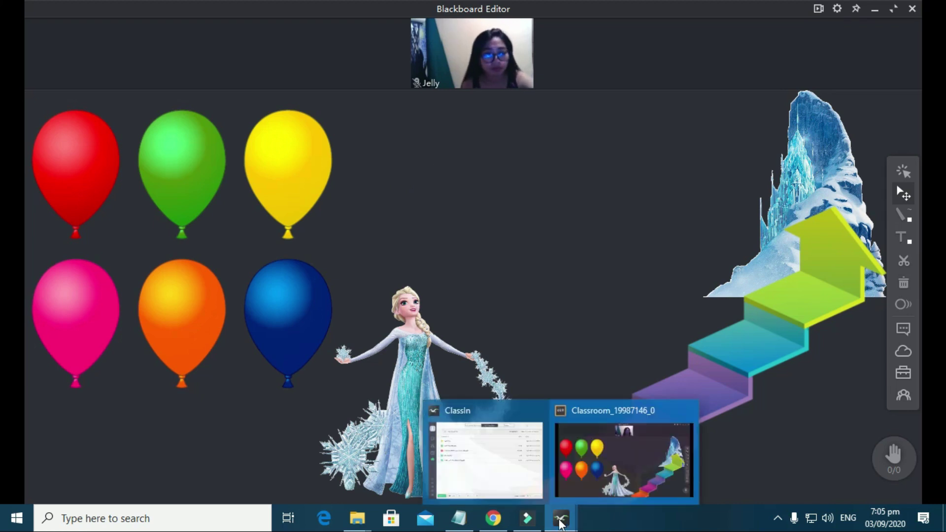
pyautogui.click(527, 518)
pyautogui.click(586, 478)
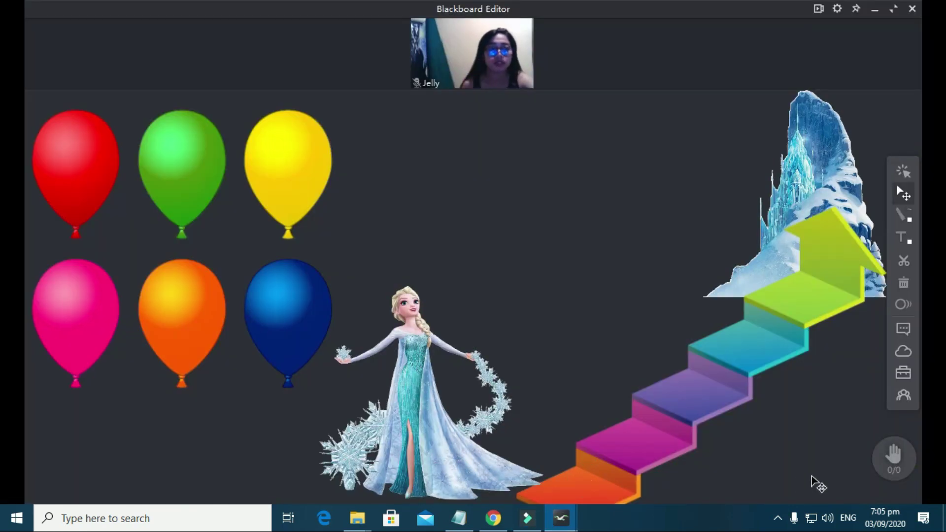
# - Move the Elsa picture closer to the lowest orange stair
pyautogui.click(498, 439)
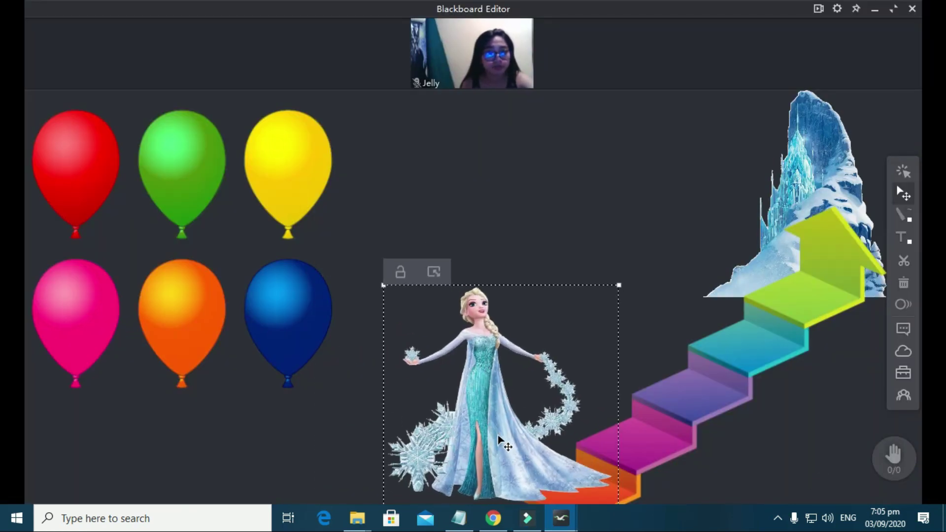
pyautogui.moveTo(497, 439); pyautogui.dragTo(519, 444)
# - Draw a small white ellipse between the green and yellow balloons, then reposition the balloons picture slightly lower and lock it
pyautogui.click(904, 215)
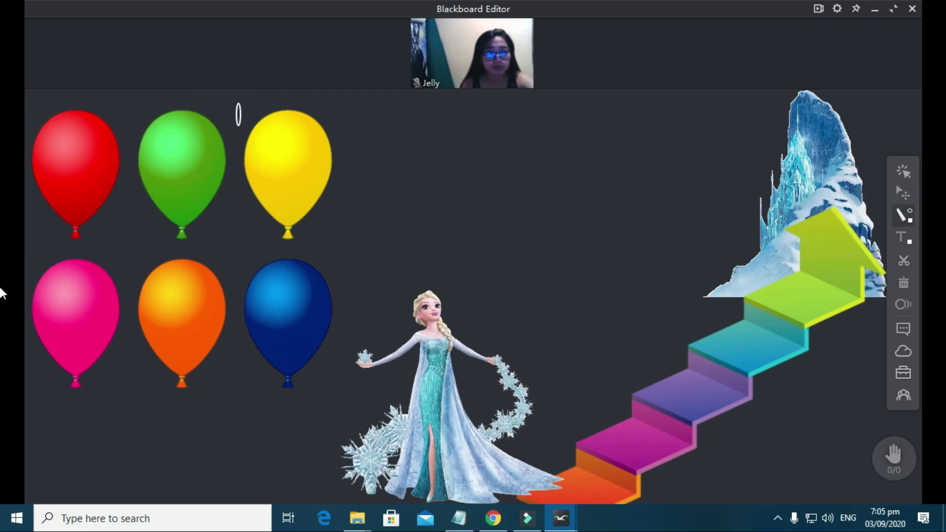
pyautogui.click(900, 221)
pyautogui.click(869, 197)
pyautogui.click(903, 193)
pyautogui.click(239, 120)
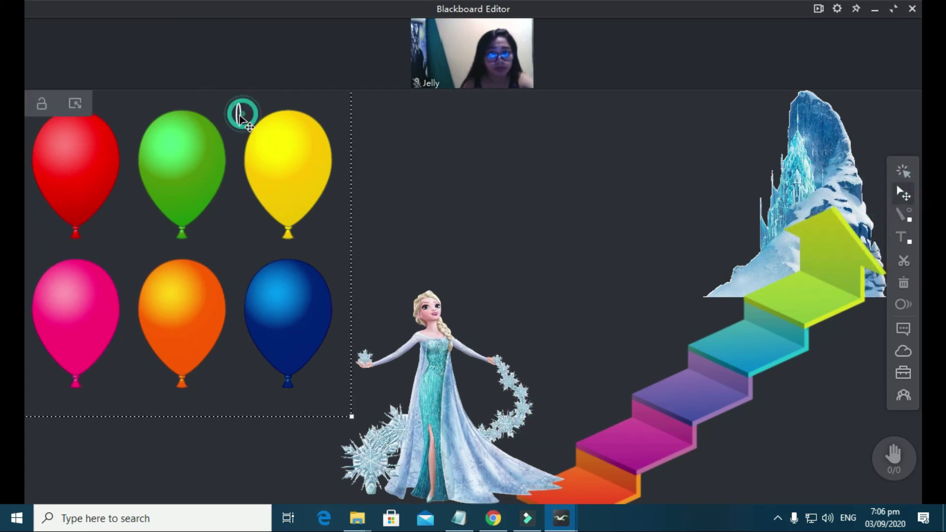
pyautogui.click(233, 112)
pyautogui.click(257, 120)
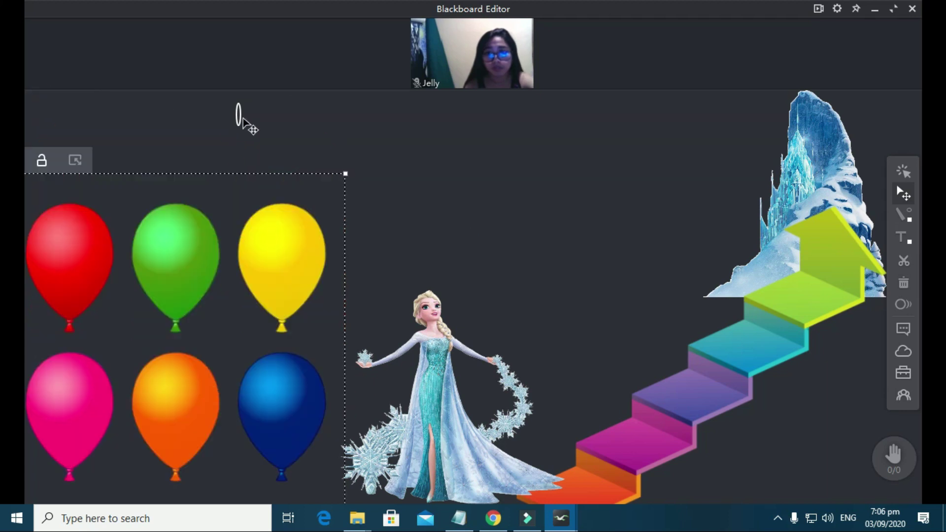
pyautogui.click(234, 114)
pyautogui.moveTo(273, 313); pyautogui.dragTo(279, 172)
pyautogui.click(38, 107)
# - Draw another white ellipse outline and place it over the yellow balloon
pyautogui.click(905, 217)
pyautogui.click(902, 193)
pyautogui.moveTo(260, 142); pyautogui.dragTo(309, 204)
# - Draw a wide white rectangle outline between the balloons and the castle and move it up
pyautogui.click(902, 238)
pyautogui.click(904, 214)
pyautogui.click(838, 172)
pyautogui.moveTo(410, 146)
pyautogui.mouseDown()
pyautogui.moveTo(532, 230)
pyautogui.moveTo(654, 252)
pyautogui.mouseUp()
pyautogui.click(903, 192)
pyautogui.moveTo(495, 196)
pyautogui.mouseDown()
pyautogui.moveTo(505, 169)
pyautogui.moveTo(494, 166)
pyautogui.mouseUp()
# - Delete the ellipse over the yellow balloon and nudge the white rectangle slightly up and right
pyautogui.click(310, 151)
pyautogui.click(321, 154)
pyautogui.press('Delete')
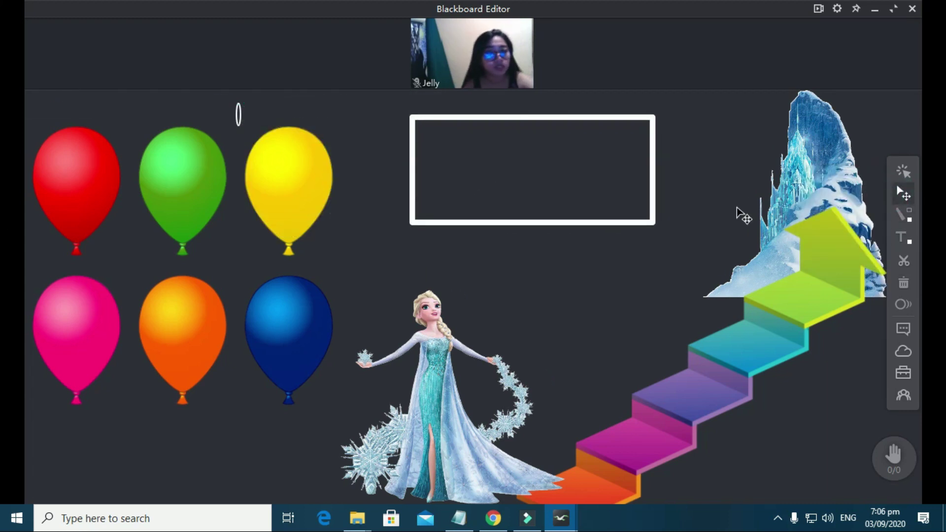
pyautogui.moveTo(580, 143); pyautogui.dragTo(589, 136)
pyautogui.click(731, 152)
pyautogui.click(721, 106)
pyautogui.click(670, 397)
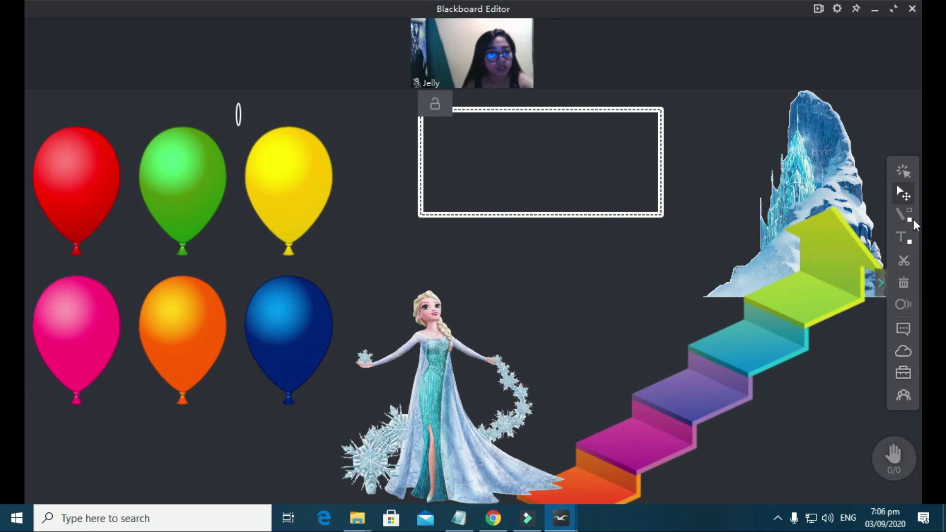
pyautogui.click(636, 177)
# - Draw a thick white ellipse outline around the yellow balloon, adjusting its placement so it encloses the balloon
pyautogui.click(910, 218)
pyautogui.click(849, 178)
pyautogui.moveTo(245, 131); pyautogui.dragTo(332, 237)
pyautogui.hotkey('ctrl', 'z')
pyautogui.moveTo(304, 175); pyautogui.dragTo(308, 182)
# - Add a text label inside the white rectangle and move Elsa onto the lowest orange stair
pyautogui.moveTo(445, 449); pyautogui.dragTo(558, 452)
pyautogui.hotkey('ctrl', 'z')
pyautogui.click(903, 238)
pyautogui.click(466, 153)
pyautogui.moveTo(446, 387); pyautogui.dragTo(543, 386)
# - Move the white ellipse around the orange balloon and change the rectangle's text to ORANGE
pyautogui.moveTo(294, 211); pyautogui.dragTo(185, 362)
pyautogui.doubleClick(550, 155)
pyautogui.press('BackSpace')
# - Move Elsa up to the pink stair and shift the white ellipse around the blue balloon
pyautogui.moveTo(548, 430); pyautogui.dragTo(624, 387)
pyautogui.moveTo(186, 362); pyautogui.dragTo(298, 364)
# - Change the rectangle's text to BLUE and move Elsa to the top of the stairs in front of the castle
pyautogui.click(558, 161)
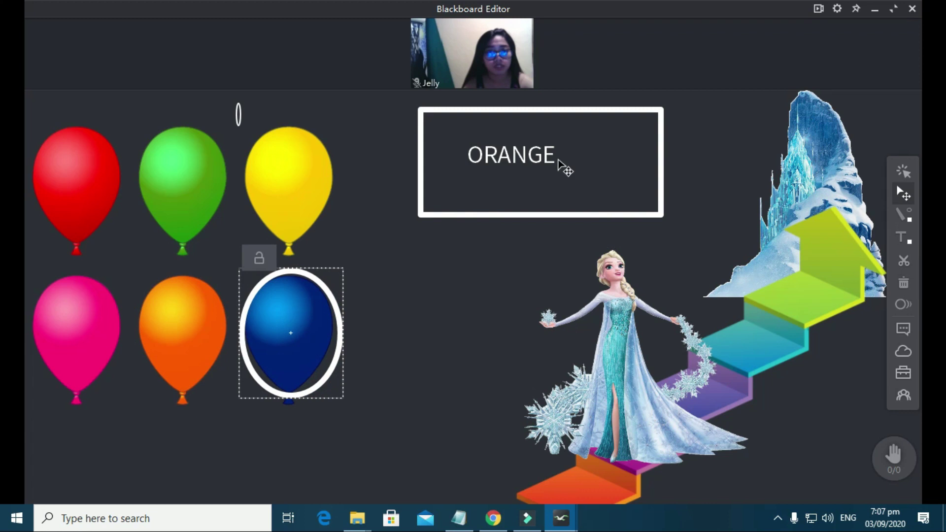
pyautogui.write('BLUE')
pyautogui.moveTo(658, 388); pyautogui.dragTo(875, 309)
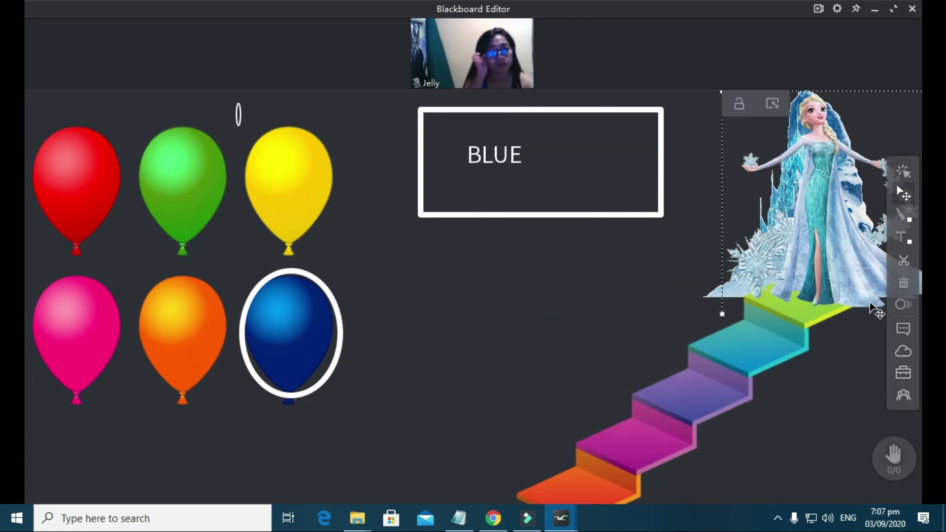
# - Switch to Chrome and search Google Images for "medal png"
pyautogui.click(483, 521)
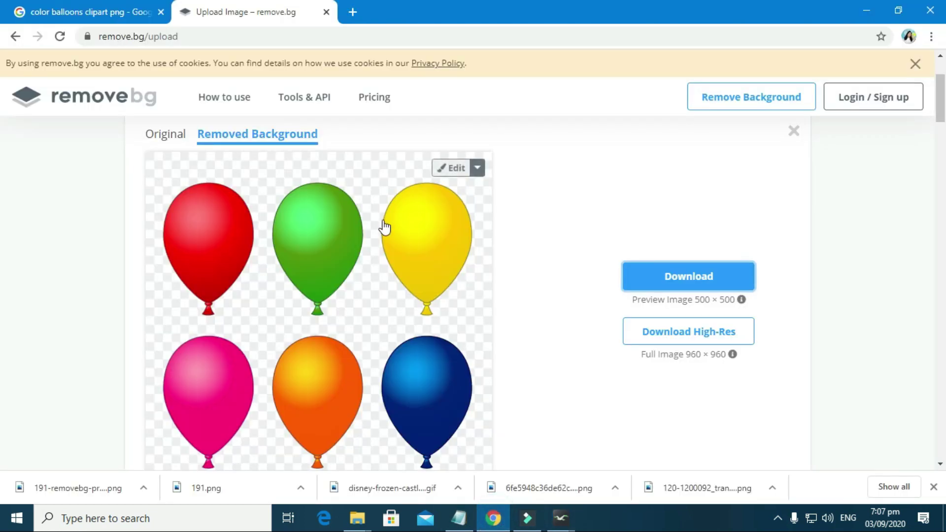
pyautogui.scroll(3, 384, 227)
pyautogui.click(88, 12)
pyautogui.scroll(5, 348, 219)
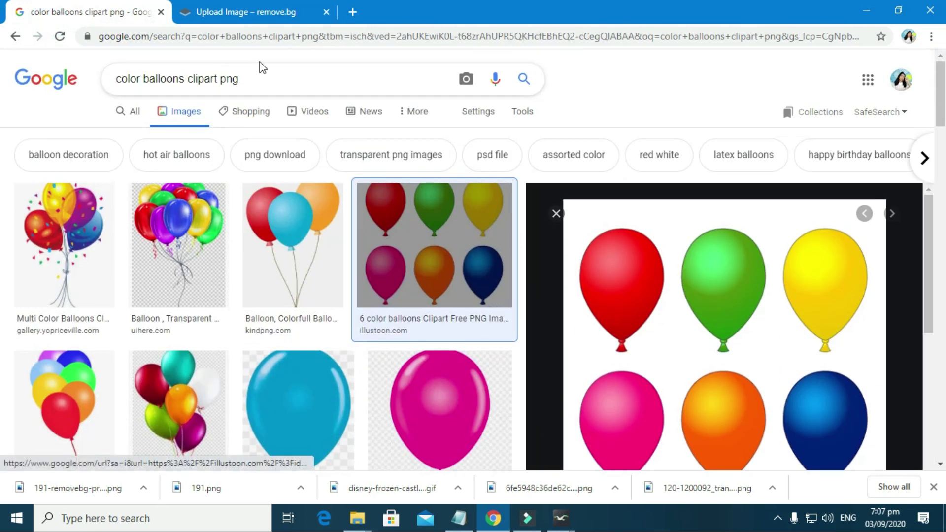
pyautogui.moveTo(60, 72); pyautogui.dragTo(64, 79)
pyautogui.press('BackSpace')
pyautogui.write('medal png')
pyautogui.press('Return')
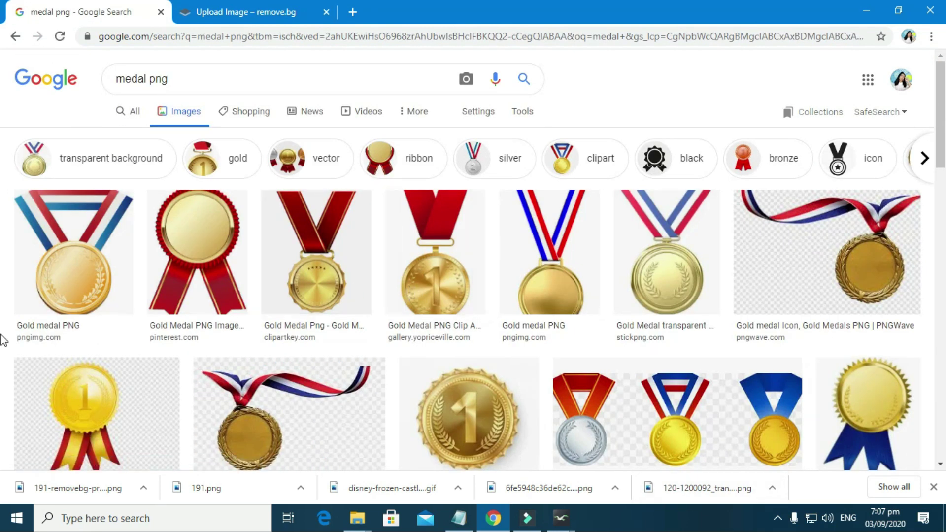
# - Pick the gold medal with the black and orange ribbon and save it to the Desktop as unnamed
pyautogui.scroll(-1, 538, 359)
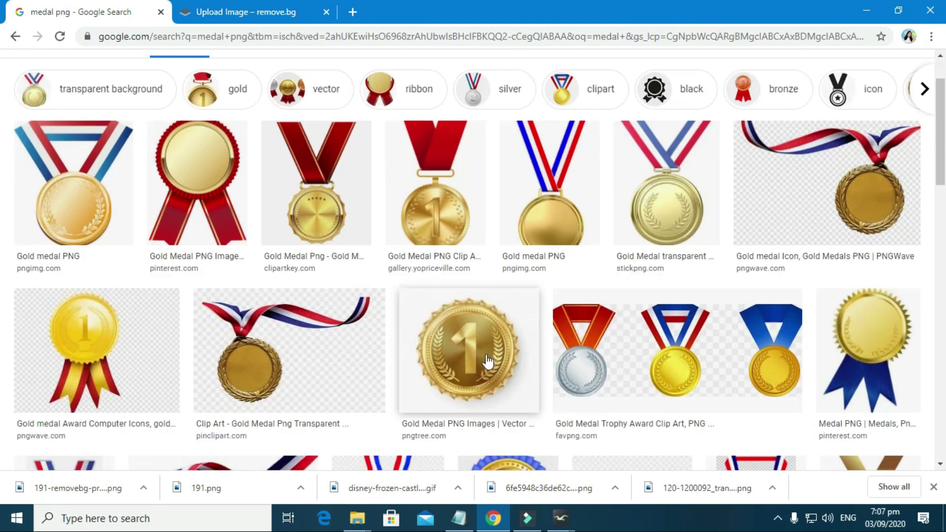
pyautogui.scroll(-3, 498, 370)
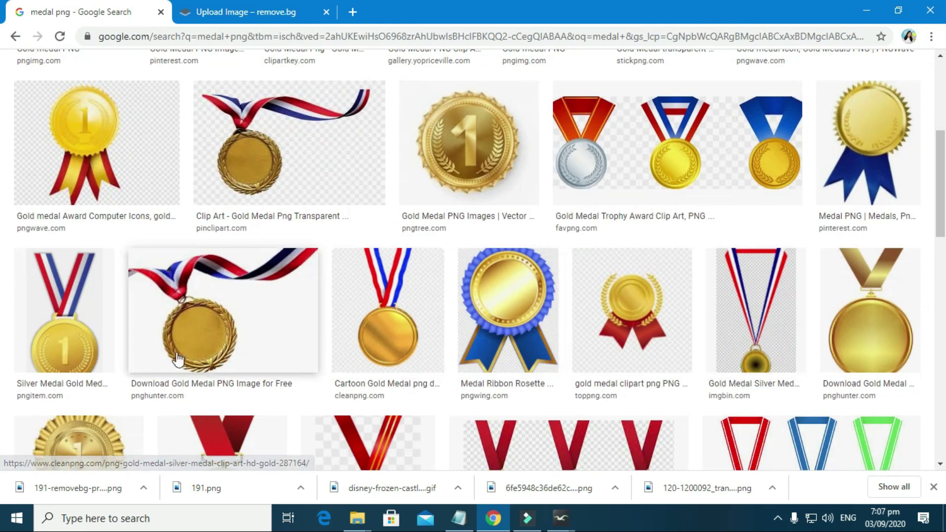
pyautogui.scroll(-3, 150, 358)
pyautogui.click(721, 218)
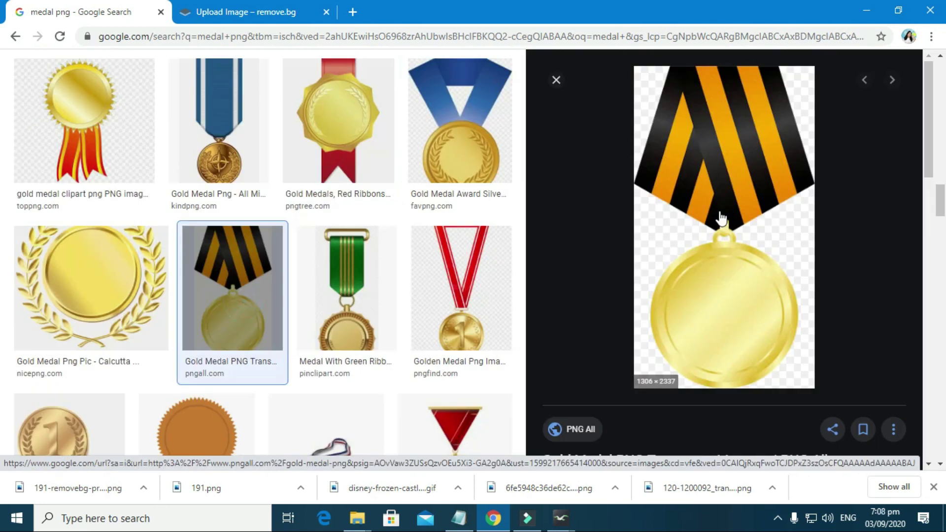
pyautogui.rightClick(748, 320)
pyautogui.click(782, 228)
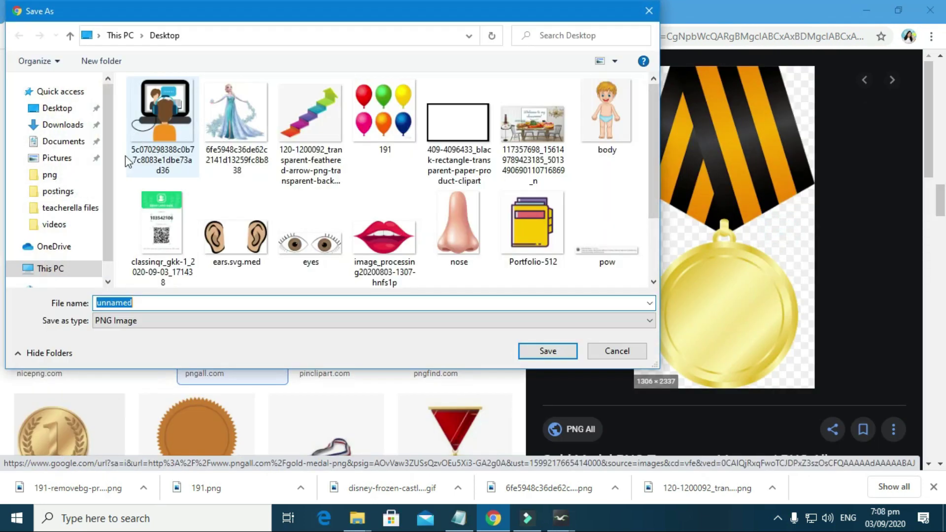
pyautogui.click(548, 351)
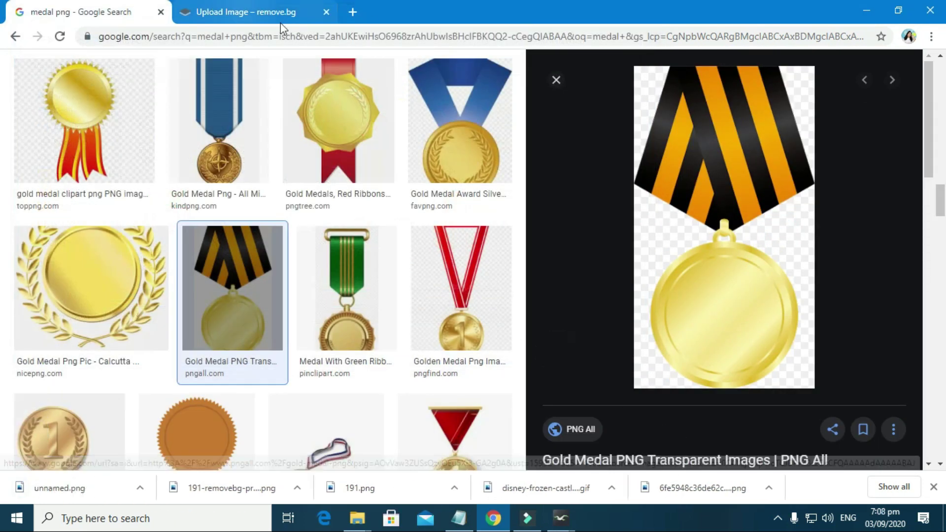
# - Switch back to the Blackboard Editor and insert the gold medal picture on an empty part of the blackboard
pyautogui.moveTo(564, 515)
pyautogui.click(609, 468)
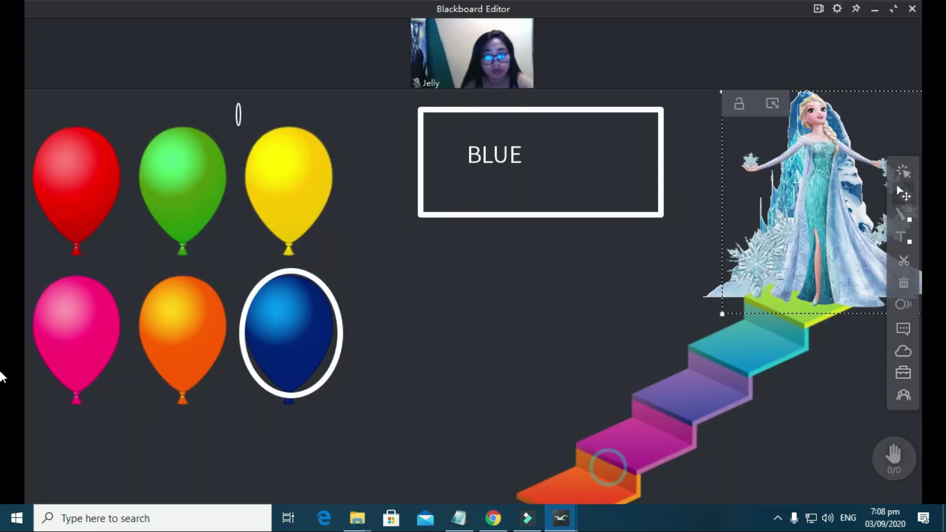
pyautogui.click(513, 324)
pyautogui.click(405, 276)
pyautogui.click(904, 373)
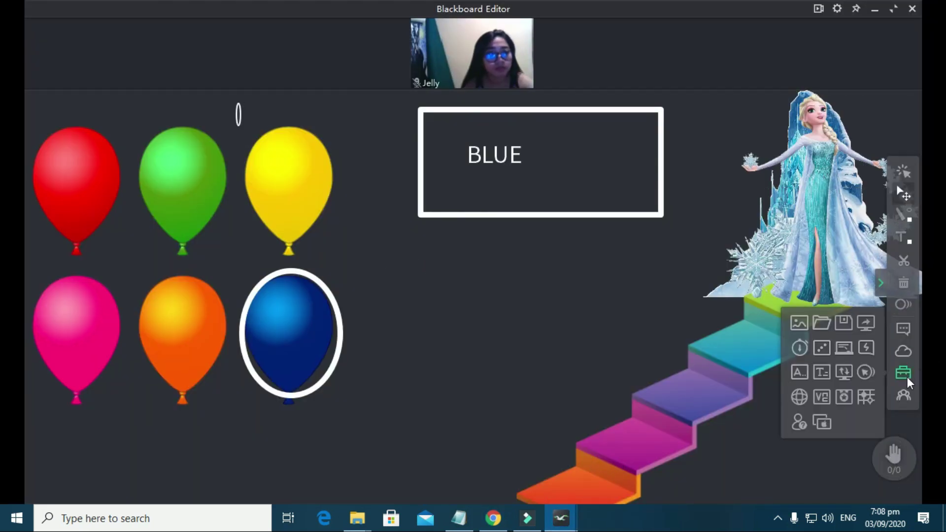
pyautogui.click(815, 325)
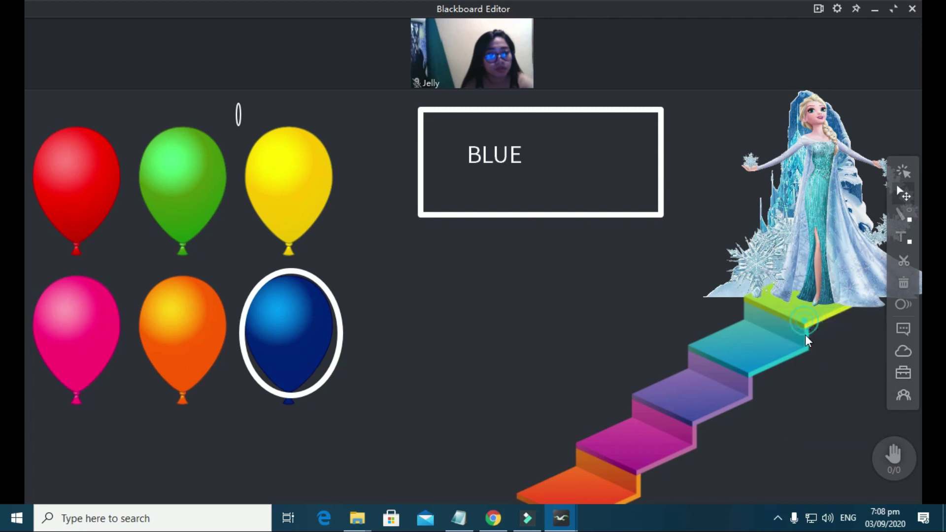
pyautogui.click(456, 13)
pyautogui.click(904, 373)
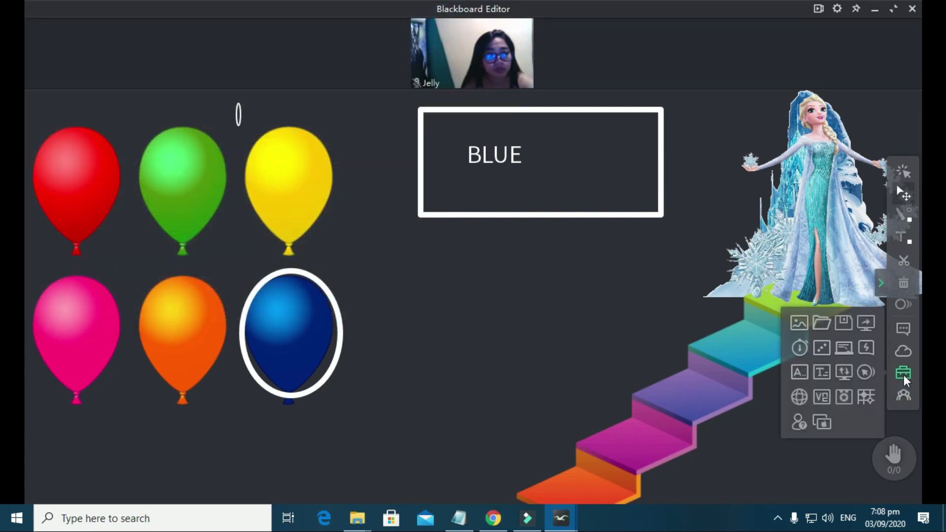
pyautogui.click(904, 351)
pyautogui.click(521, 288)
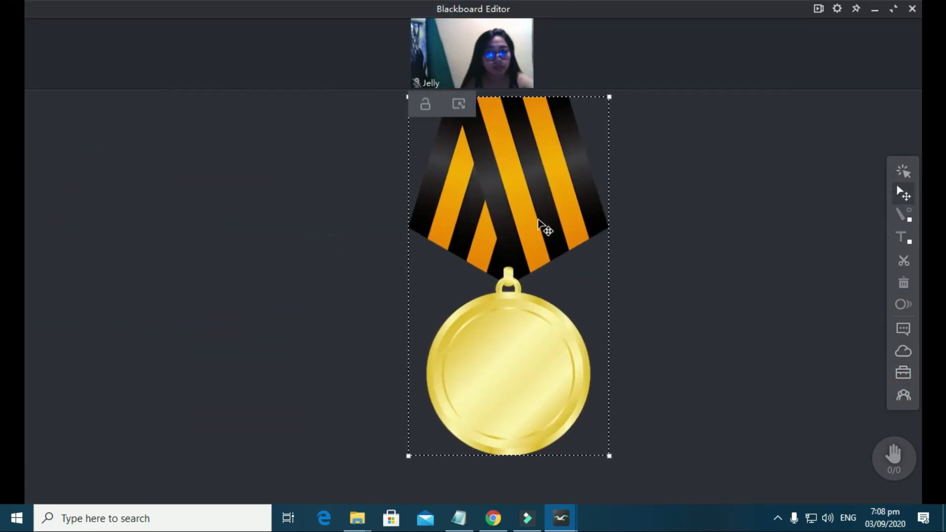
# - Try writing the student's name on the medal in white with the freehand pen, and delete the handwriting
pyautogui.click(702, 229)
pyautogui.click(907, 215)
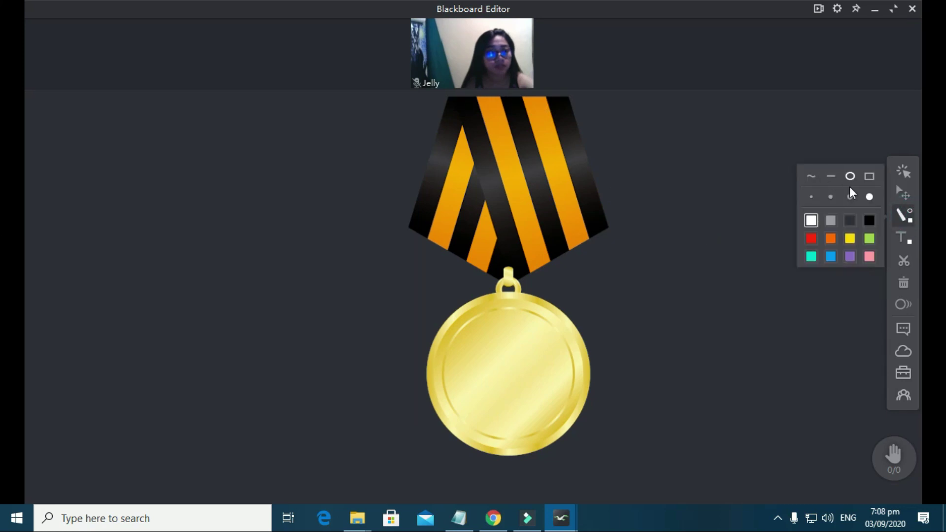
pyautogui.click(831, 198)
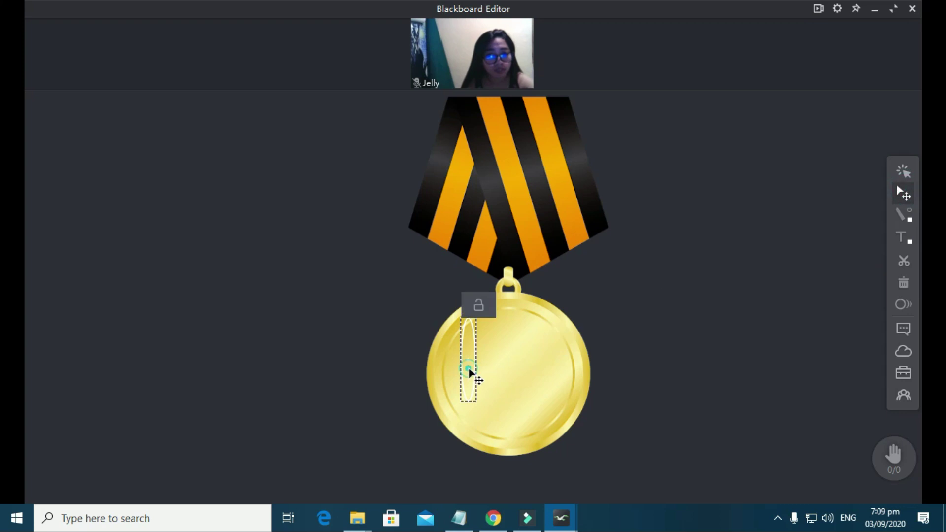
pyautogui.click(903, 215)
pyautogui.click(812, 173)
pyautogui.click(904, 215)
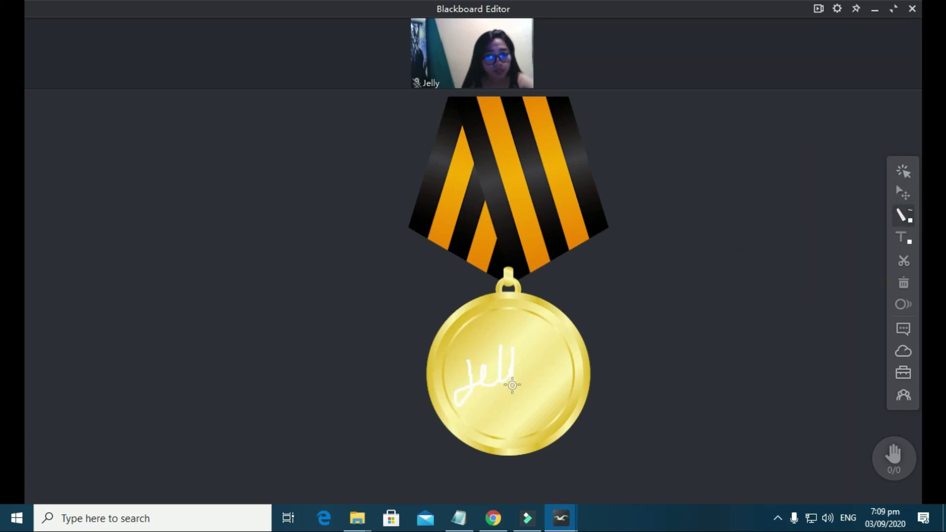
pyautogui.press('Delete')
# - Add black text reading "GOOD JOB," followed by the student's name and an exclamation mark on the medal's face
pyautogui.click(905, 215)
pyautogui.click(904, 238)
pyautogui.click(869, 232)
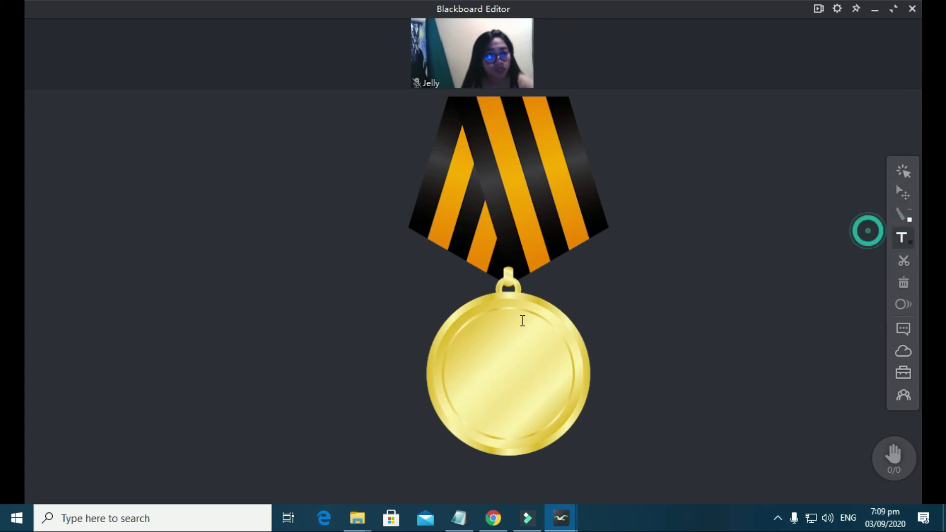
pyautogui.write('GOOD JOB, JE')
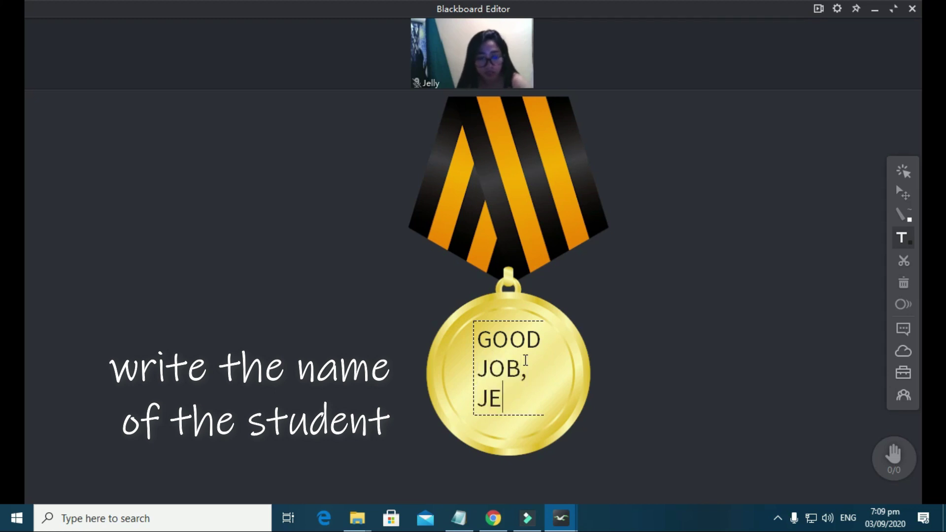
pyautogui.write('LLY!')
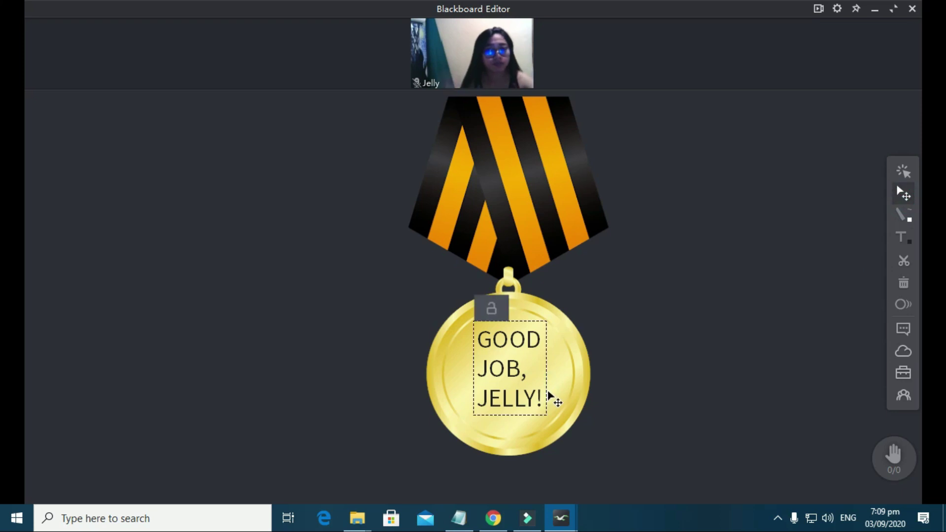
# - Delete the praise text and the medal picture from the blackboard
pyautogui.press('Delete')
pyautogui.click(563, 392)
pyautogui.press('Delete')
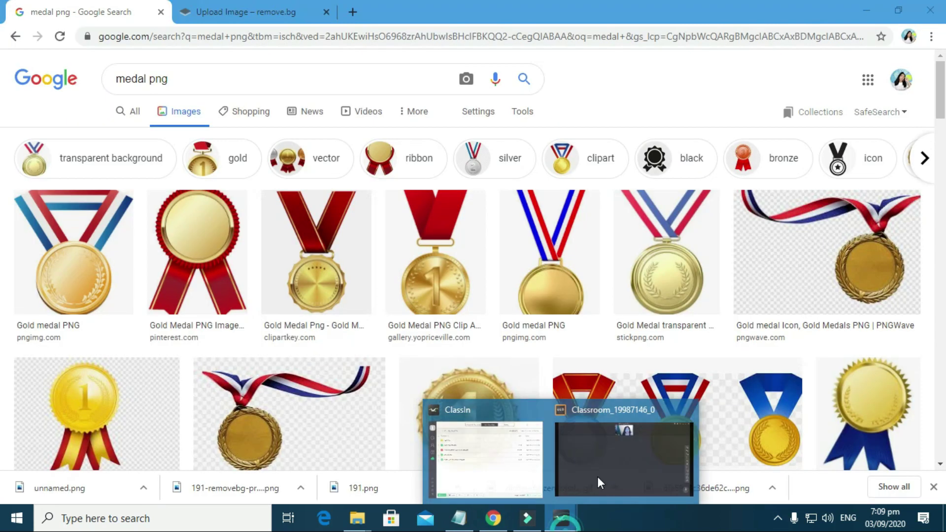
# - Insert the snakes picture from the Desktop on the empty blackboard
pyautogui.click(597, 492)
pyautogui.click(913, 377)
pyautogui.click(799, 323)
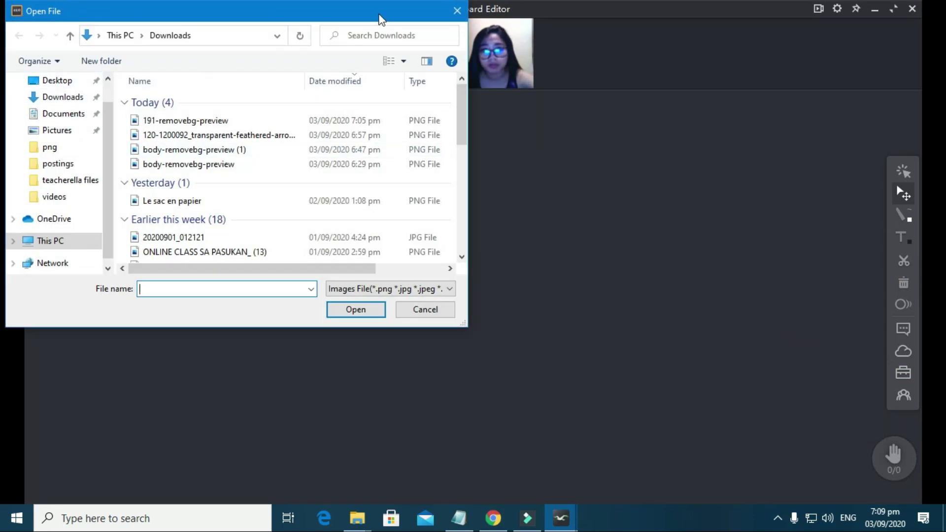
pyautogui.scroll(1, 108, 141)
pyautogui.click(39, 106)
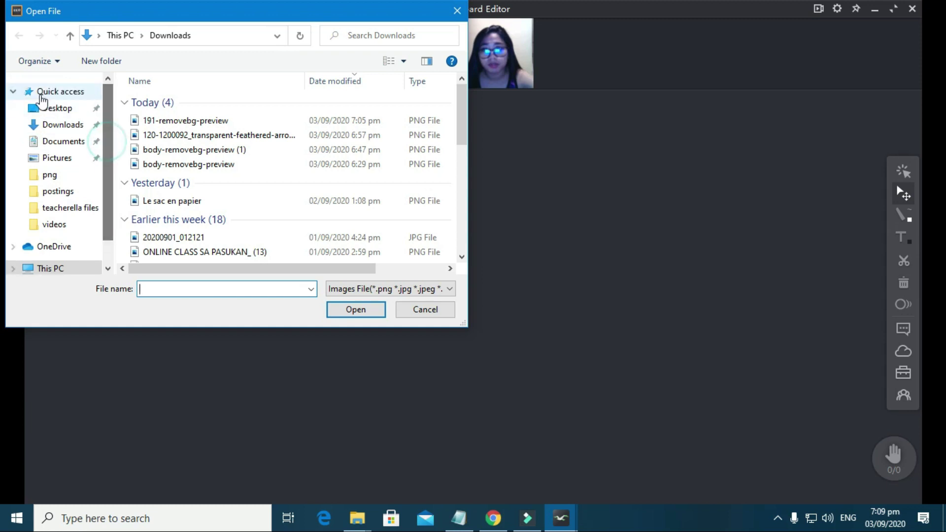
pyautogui.scroll(-6, 353, 214)
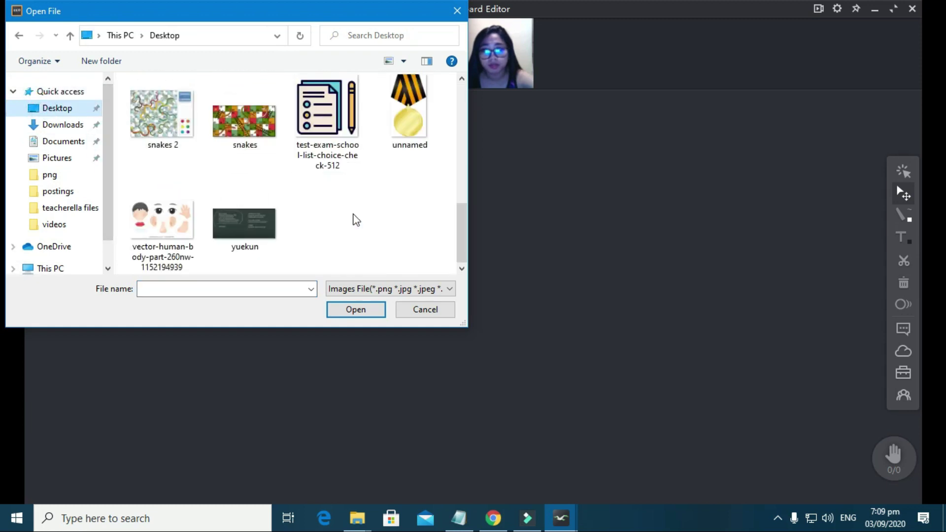
pyautogui.click(245, 122)
pyautogui.click(354, 309)
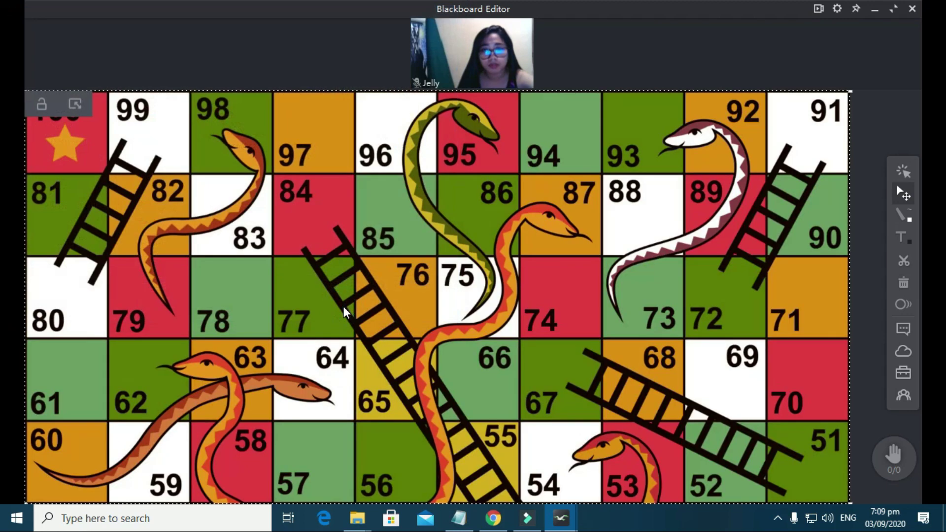
# - Shrink the snakes-and-ladders picture and place it against the blackboard's right edge, leaving free space beside square 100
pyautogui.moveTo(412, 360); pyautogui.dragTo(474, 352)
pyautogui.moveTo(162, 166); pyautogui.dragTo(335, 215)
pyautogui.moveTo(615, 345); pyautogui.dragTo(529, 227)
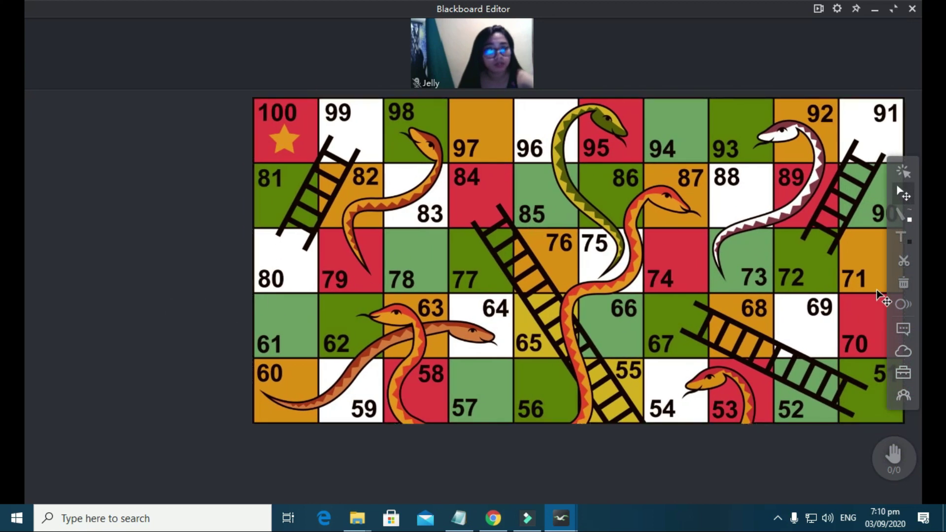
# - Choose the rectangle drawing shape and open the Dice tool over the snakes-and-ladders board
pyautogui.click(904, 218)
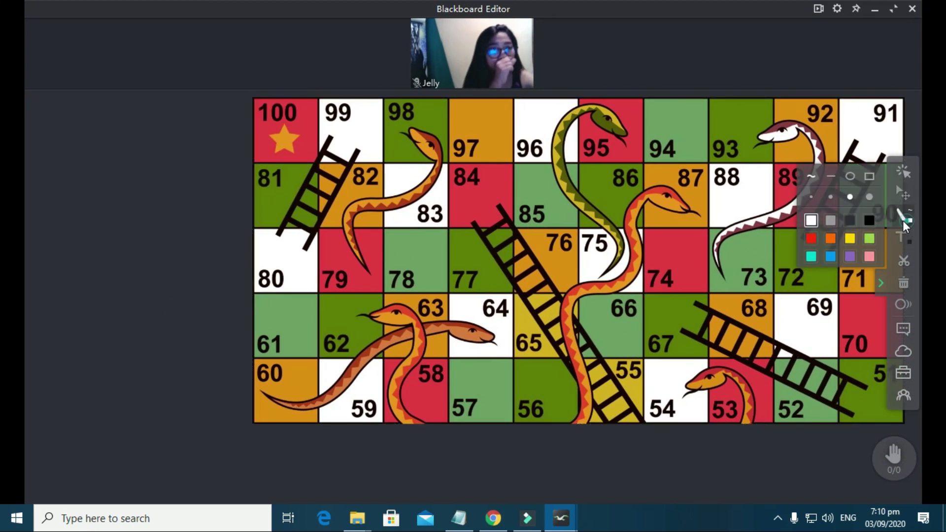
pyautogui.click(869, 176)
pyautogui.click(904, 373)
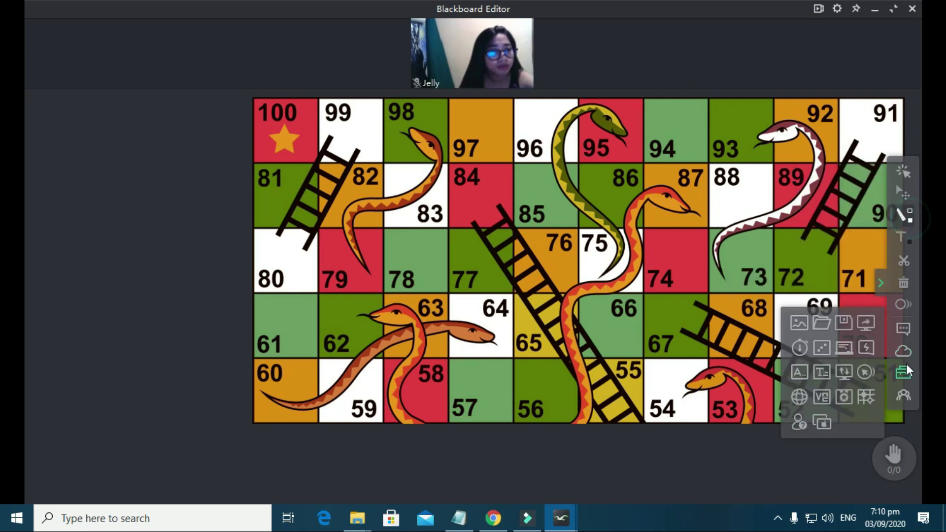
pyautogui.click(822, 347)
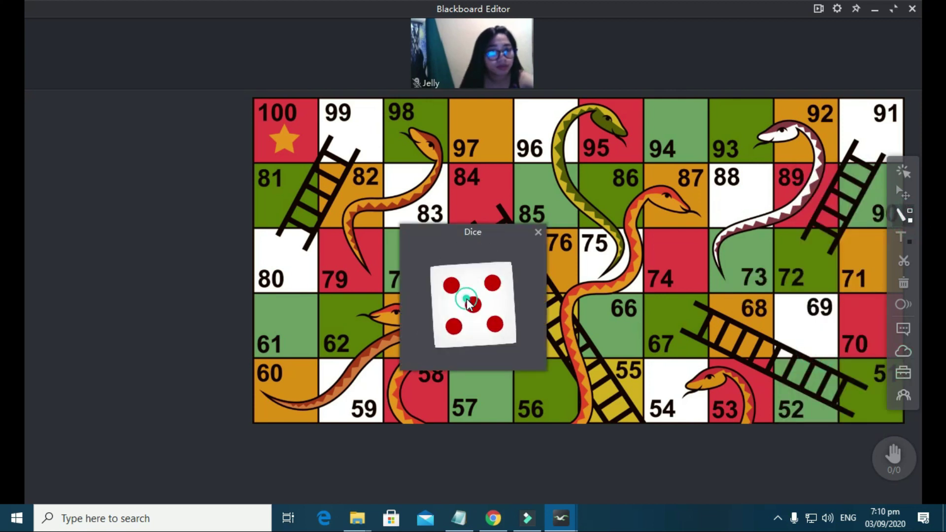
# - Draw a tall rectangular frame with a thick white outline in the free space beside the snakes-and-ladders board
pyautogui.click(898, 221)
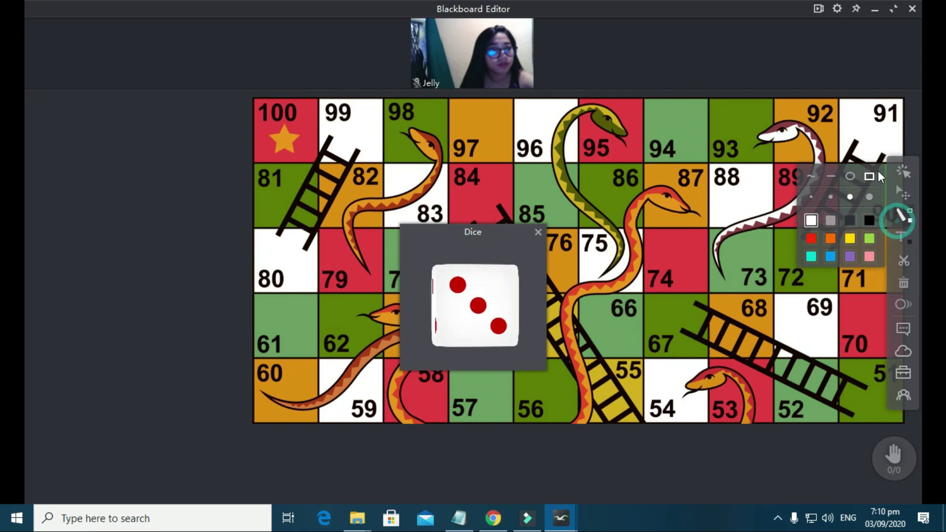
pyautogui.click(870, 196)
pyautogui.click(812, 220)
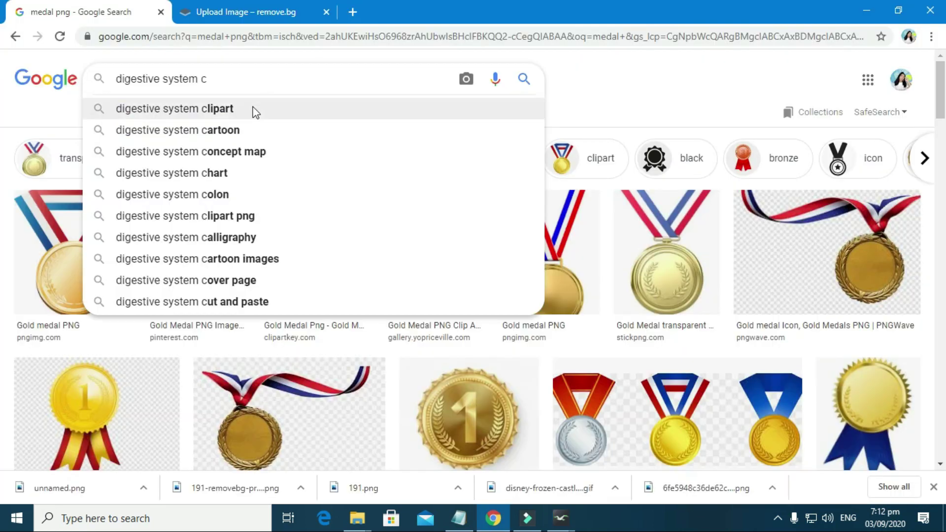
pyautogui.click(251, 110)
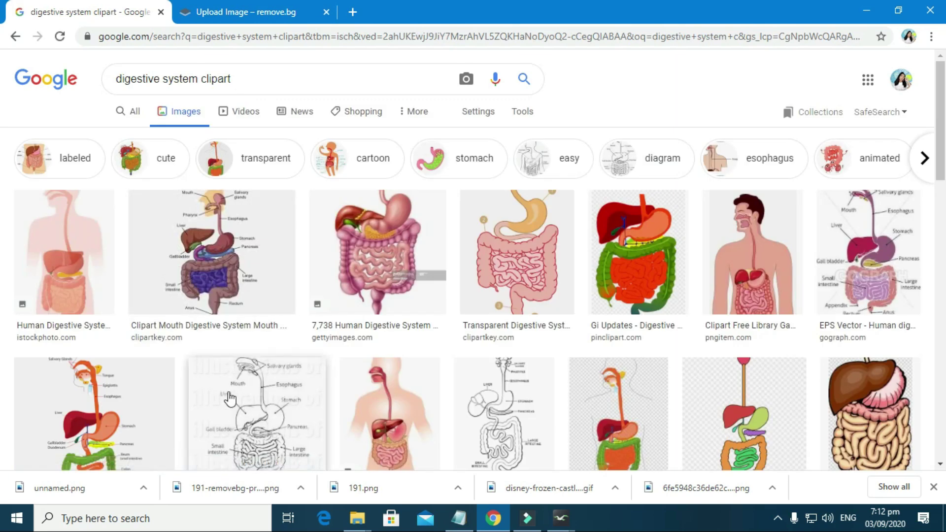
# - Filter the digestive system clipart results by cute and save the Wikimedia Commons Complete GI tract picture from the related images
pyautogui.click(157, 158)
pyautogui.scroll(-4, 246, 241)
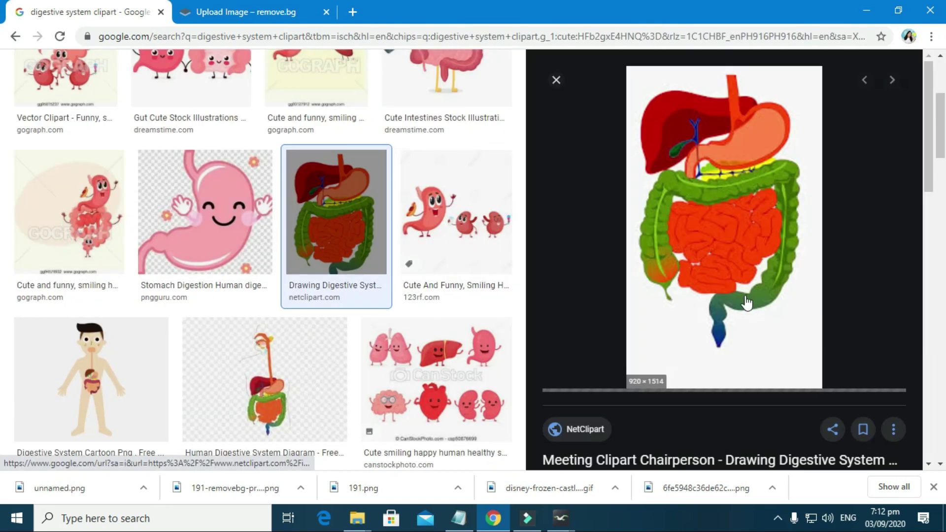
pyautogui.scroll(-5, 734, 271)
pyautogui.scroll(-1, 837, 320)
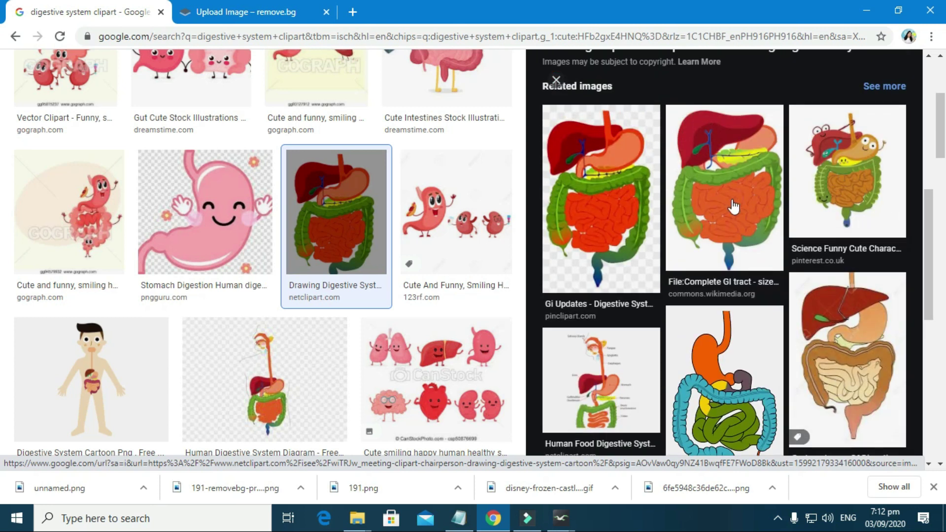
pyautogui.click(733, 207)
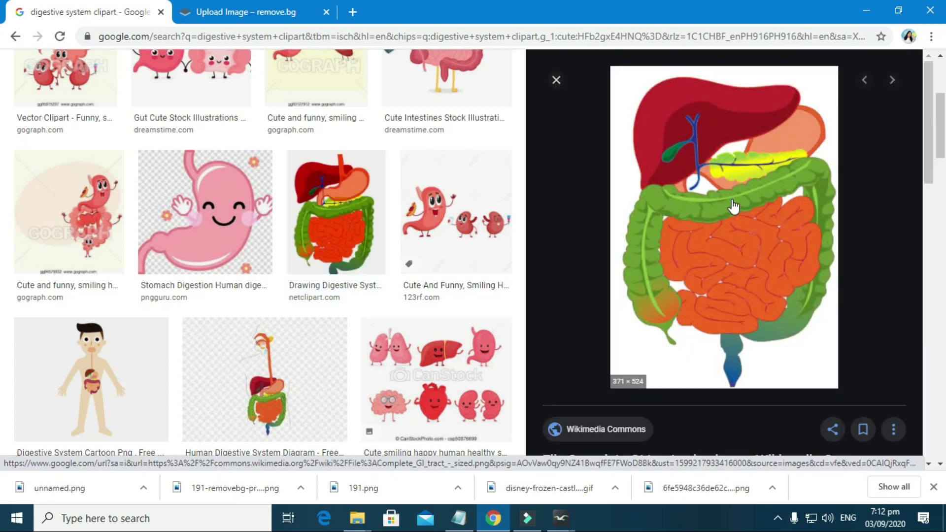
pyautogui.rightClick(702, 229)
pyautogui.click(207, 252)
pyautogui.scroll(4, 207, 252)
pyautogui.moveTo(158, 78); pyautogui.dragTo(102, 66)
pyautogui.write('respi')
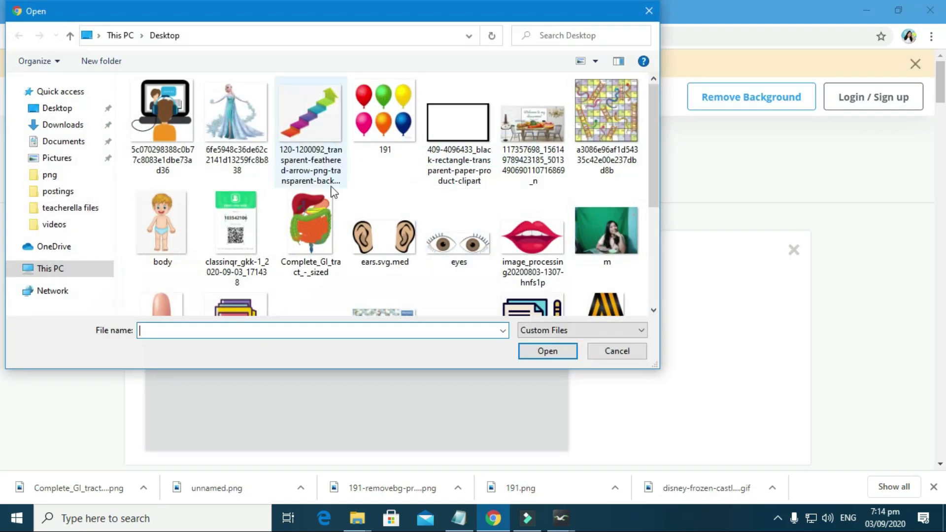
# - Remove the background of the Complete GI tract picture in remove.bg and download the 371 × 524 preview image
pyautogui.click(311, 232)
pyautogui.click(533, 345)
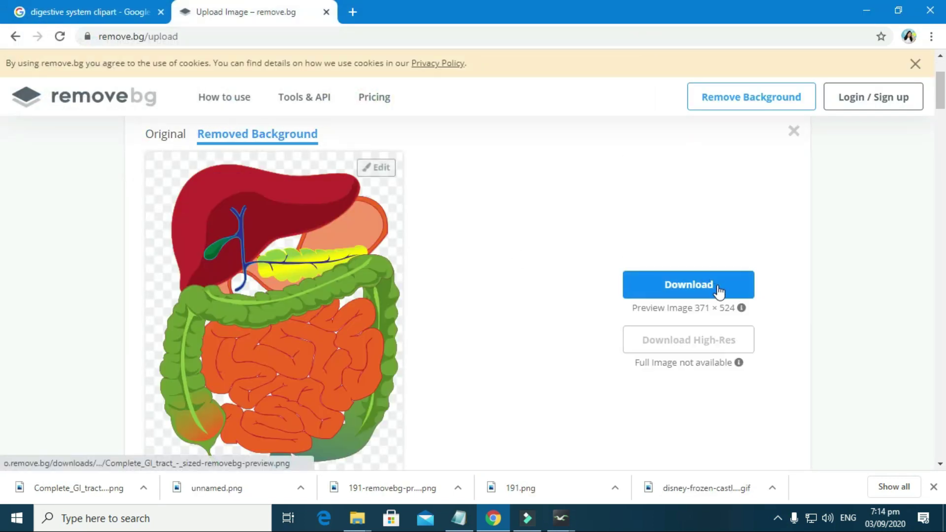
pyautogui.click(661, 292)
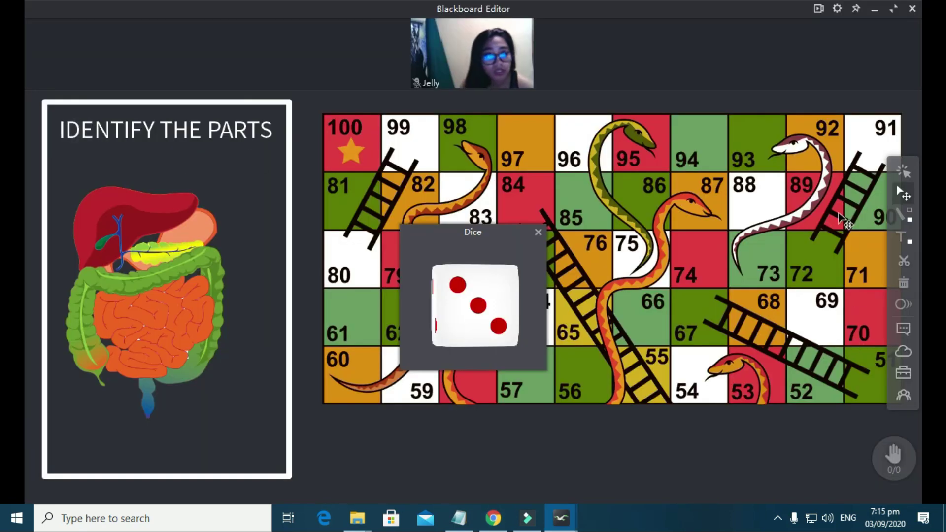
# - Draw a straight white line across the frame below IDENTIFY THE PARTS and adjust the title's position above it
pyautogui.click(906, 215)
pyautogui.click(830, 174)
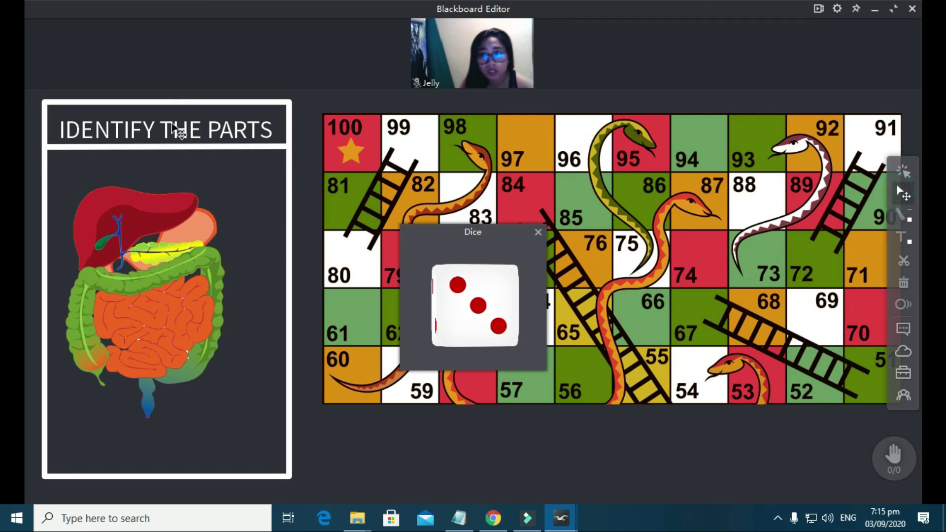
pyautogui.moveTo(175, 124); pyautogui.dragTo(177, 120)
# - Enlarge and reposition the digestive system picture to fill the frame's area below the title line
pyautogui.click(157, 261)
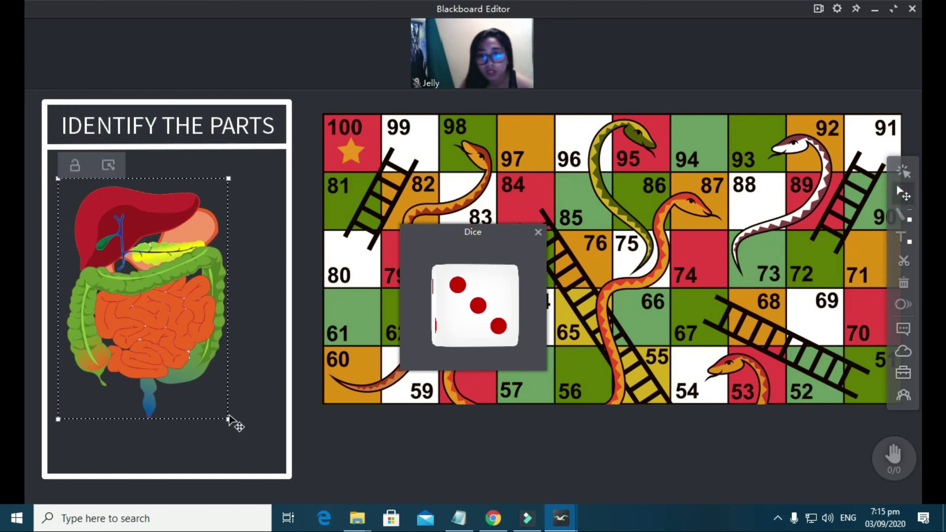
pyautogui.moveTo(227, 416); pyautogui.dragTo(281, 456)
pyautogui.moveTo(207, 397); pyautogui.dragTo(190, 364)
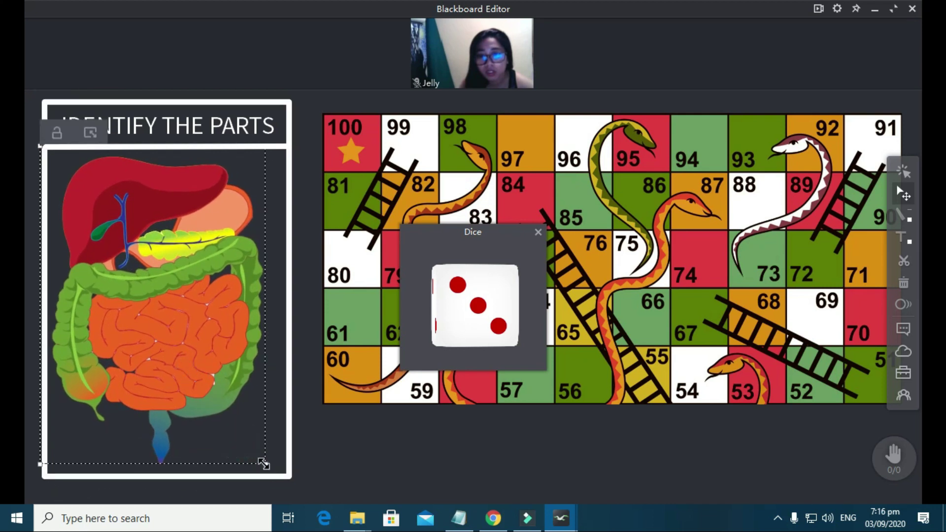
pyautogui.moveTo(264, 464); pyautogui.dragTo(287, 495)
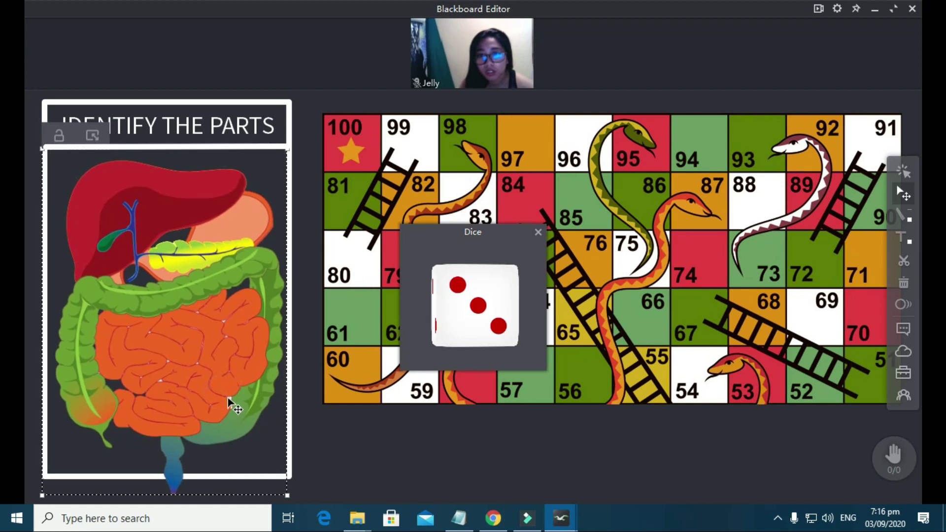
pyautogui.click(648, 475)
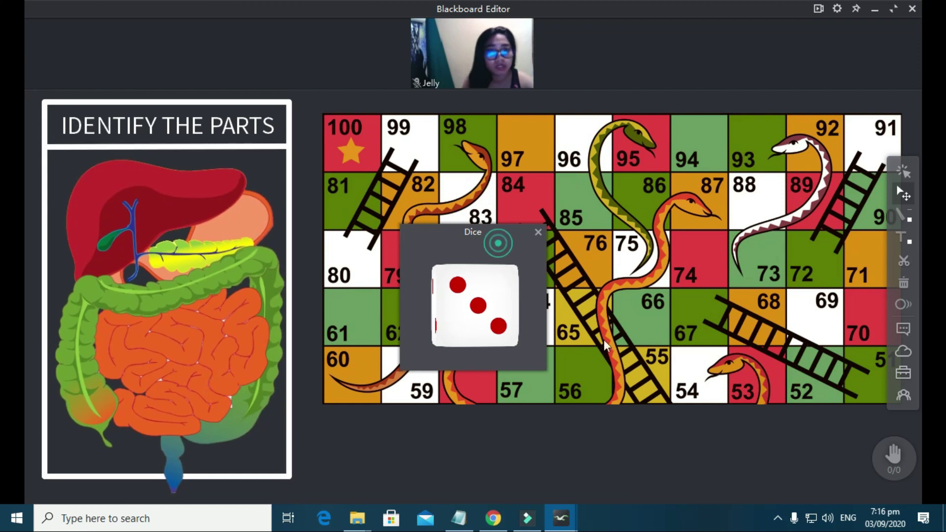
# - Move the dice off the middle of the board to its lower edge, around squares 54 to 52
pyautogui.moveTo(501, 232); pyautogui.dragTo(778, 365)
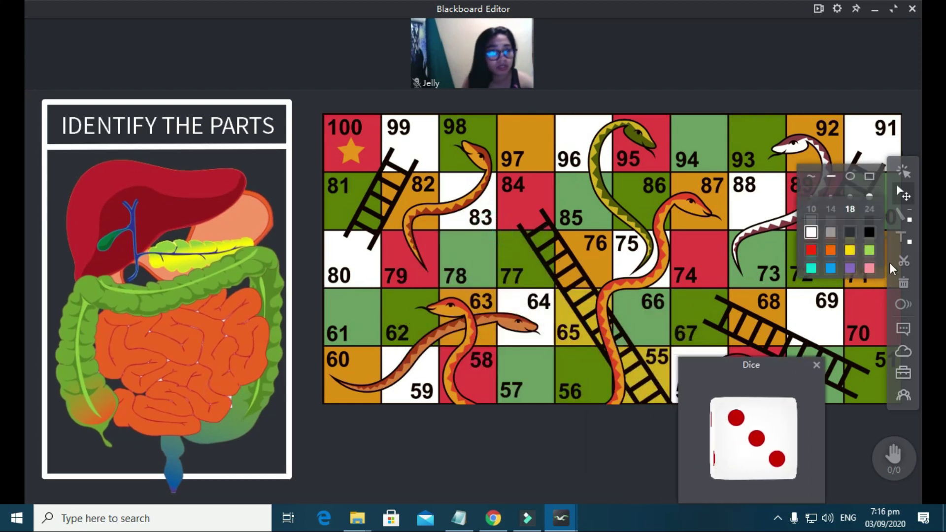
pyautogui.moveTo(904, 269)
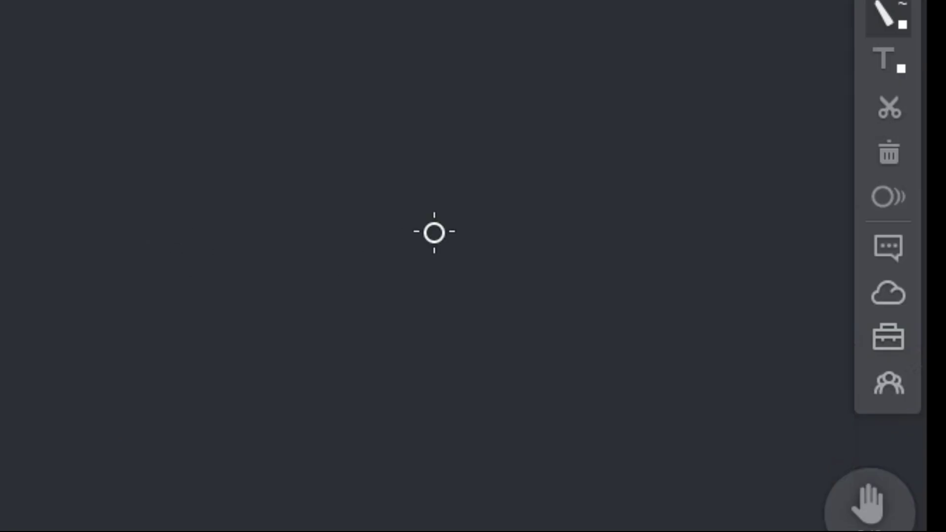
pyautogui.click(903, 373)
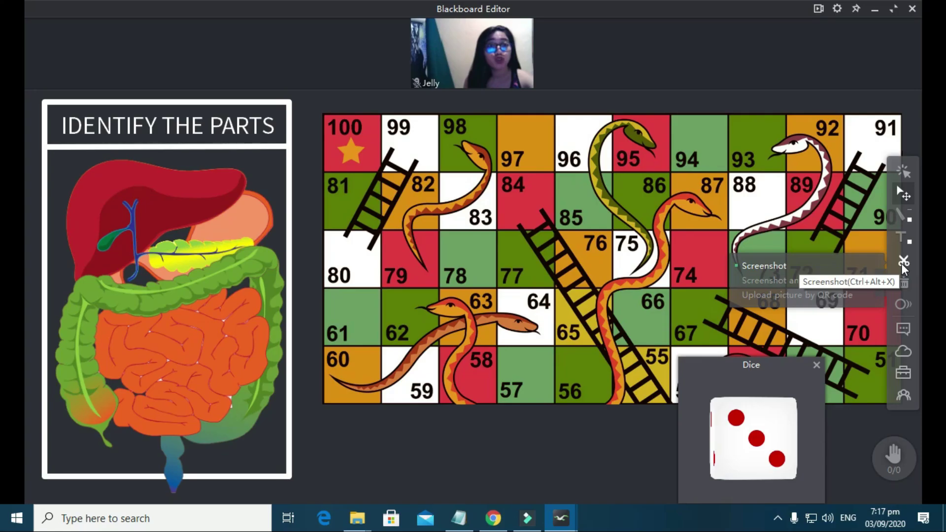
# - Capture a screenshot of the webcam face and place it below squares 60 and 59 as the first player piece
pyautogui.click(900, 263)
pyautogui.moveTo(452, 16); pyautogui.dragTo(539, 90)
pyautogui.click(530, 101)
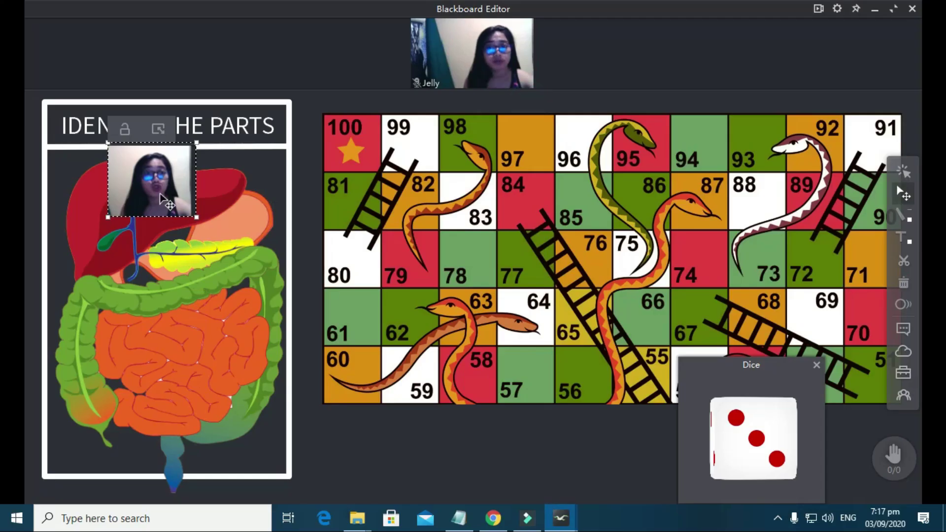
pyautogui.moveTo(153, 188); pyautogui.dragTo(390, 458)
# - Capture a second webcam screenshot showing the peace sign and add it beside the first player piece
pyautogui.moveTo(909, 259)
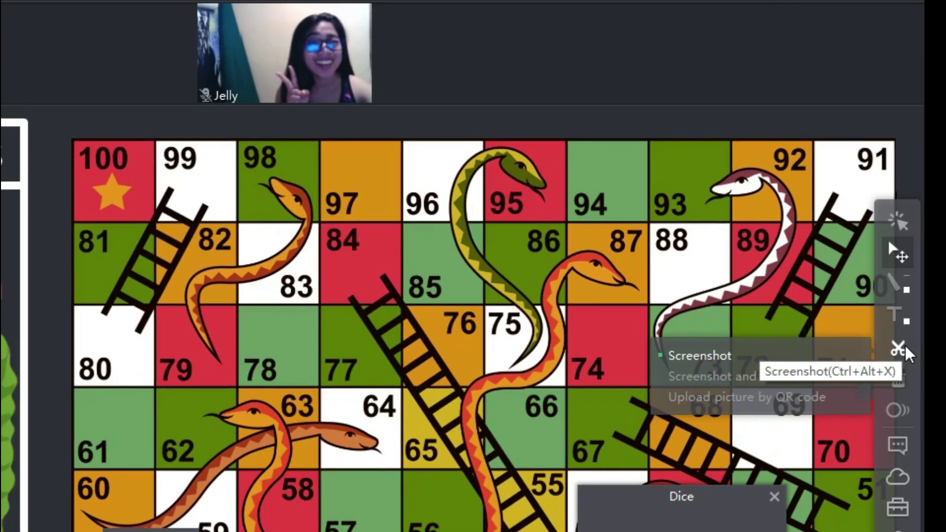
pyautogui.click(898, 348)
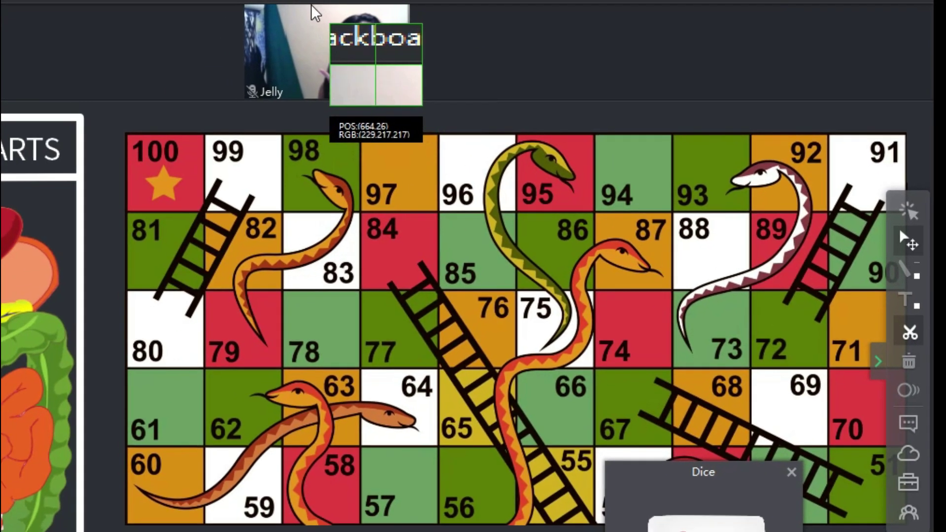
pyautogui.moveTo(316, 13); pyautogui.dragTo(410, 96)
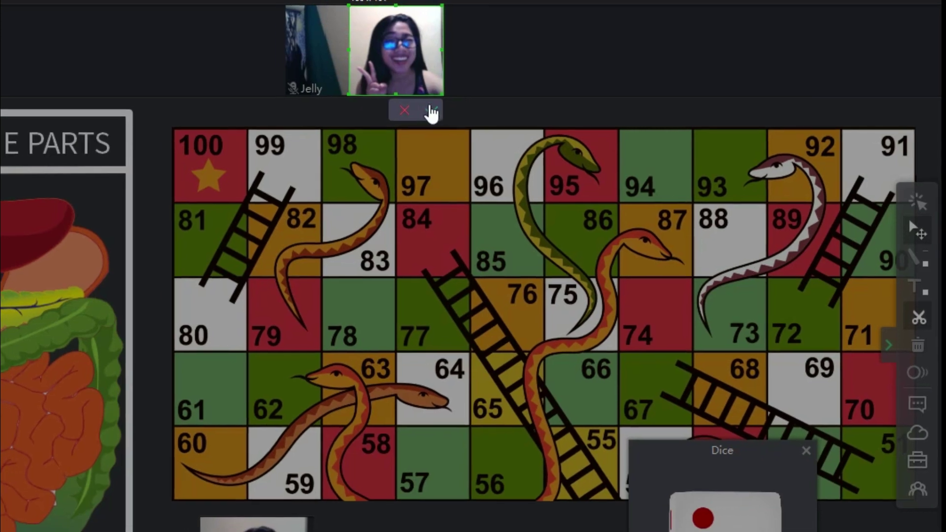
pyautogui.click(433, 111)
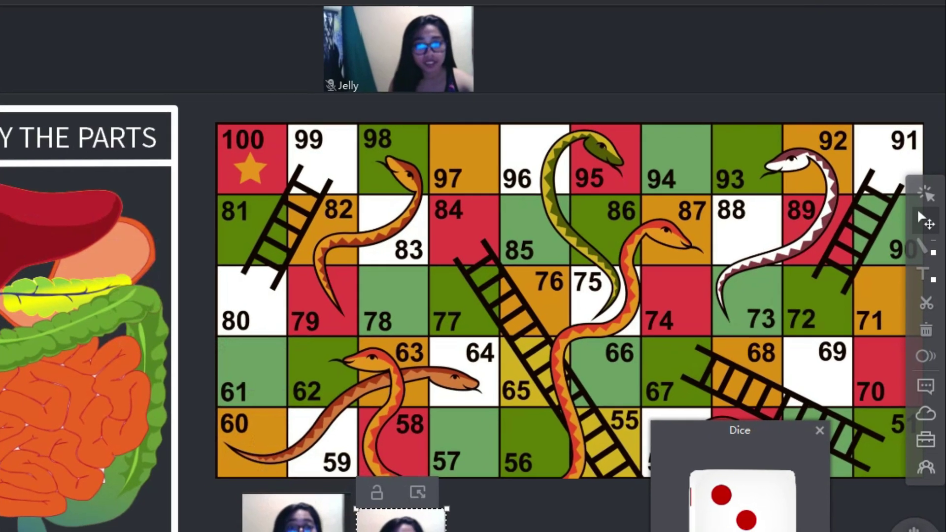
# - Roll the dice and circle the liver in the digestive system picture with a thick white freehand line
pyautogui.click(927, 247)
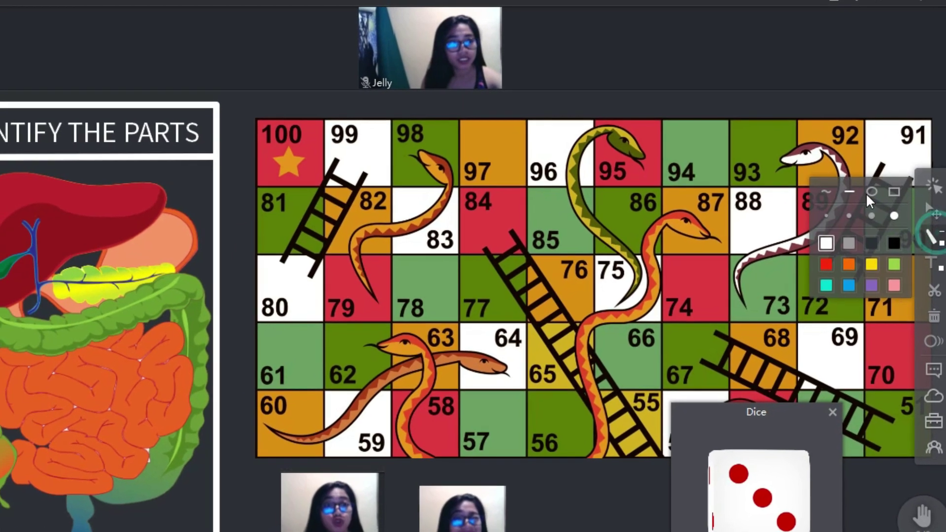
pyautogui.click(853, 190)
pyautogui.moveTo(355, 482); pyautogui.dragTo(355, 508)
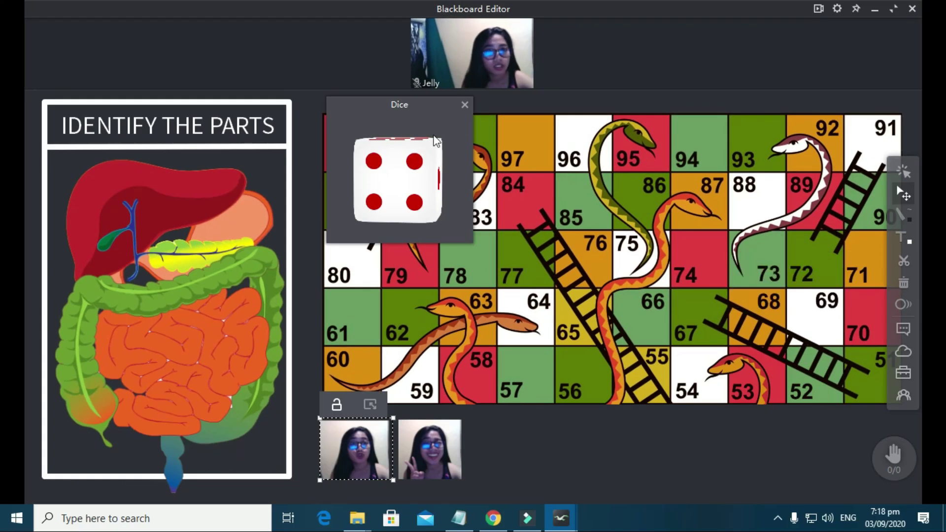
pyautogui.click(436, 141)
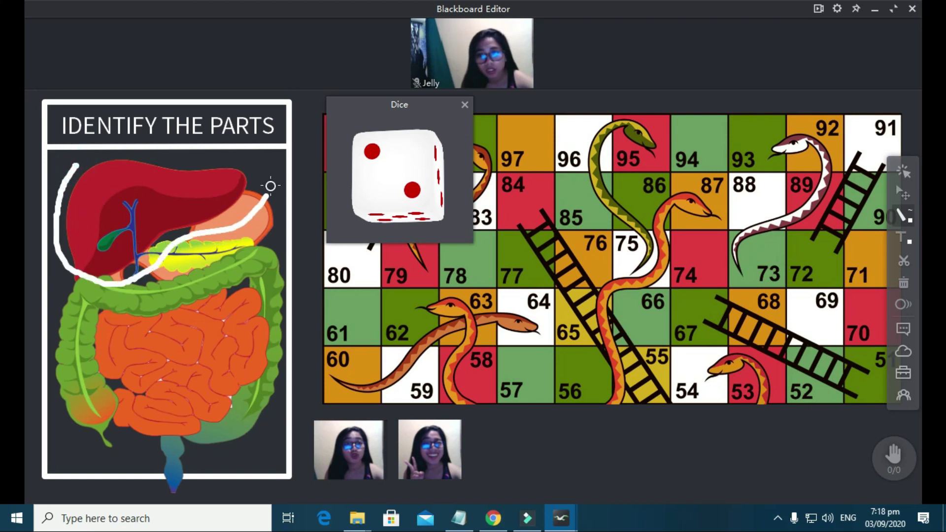
pyautogui.click(189, 206)
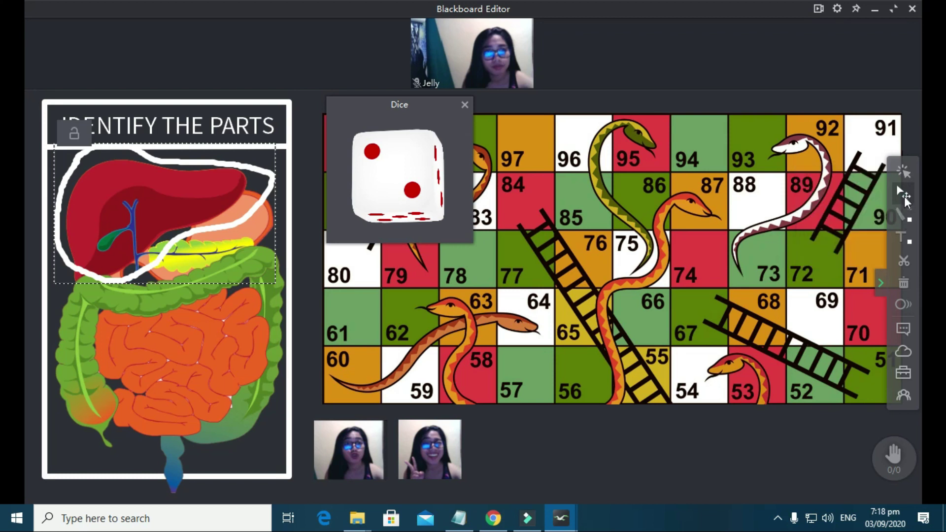
# - Move both webcam player pieces onto square 52, shifting the white circle from the liver to the intestines between the two moves
pyautogui.moveTo(354, 460); pyautogui.dragTo(827, 384)
pyautogui.click(438, 470)
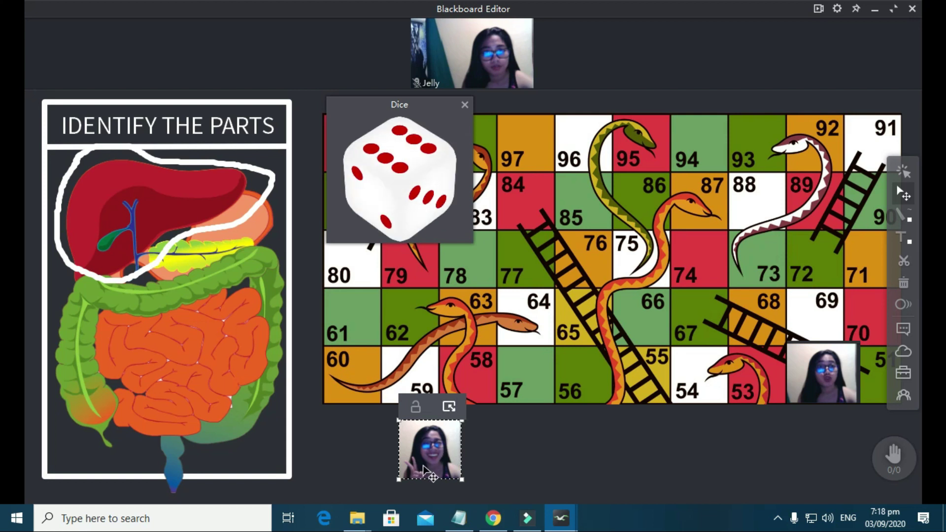
pyautogui.moveTo(143, 273); pyautogui.dragTo(174, 421)
pyautogui.moveTo(432, 458); pyautogui.dragTo(830, 377)
pyautogui.moveTo(519, 18)
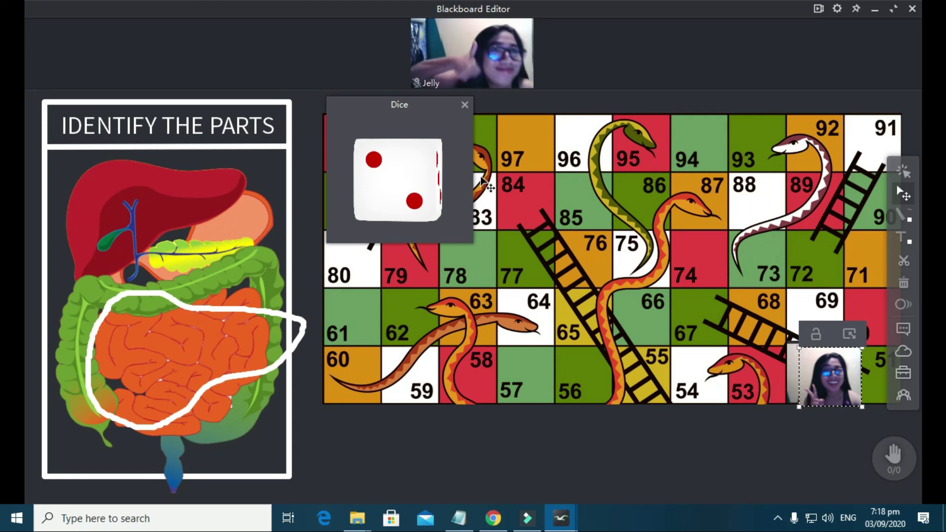